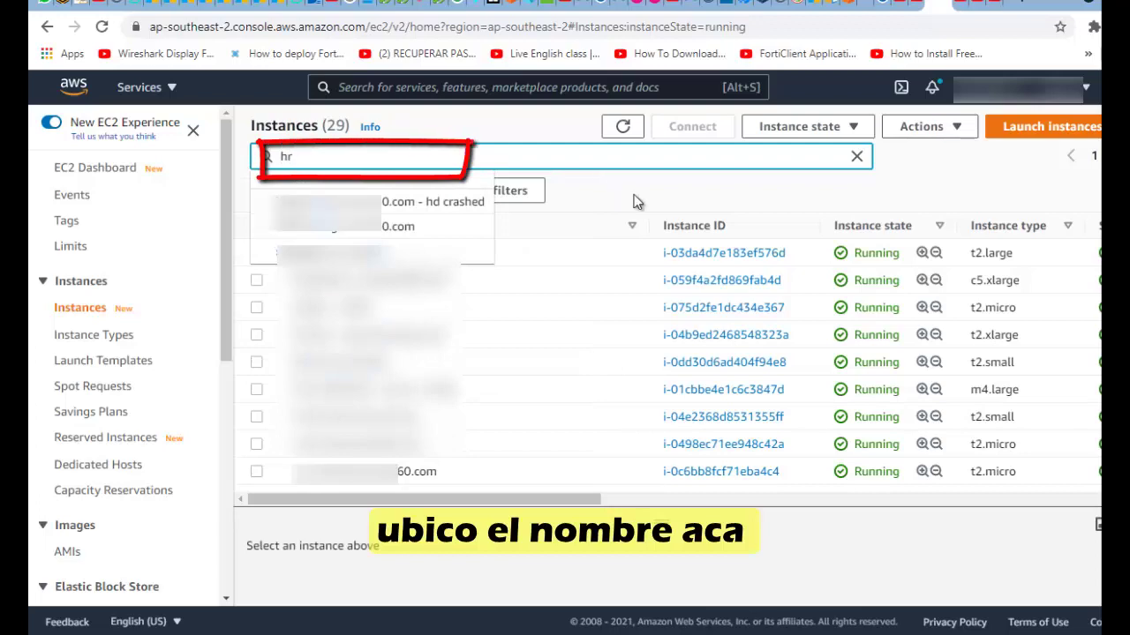
pyautogui.press('Return')
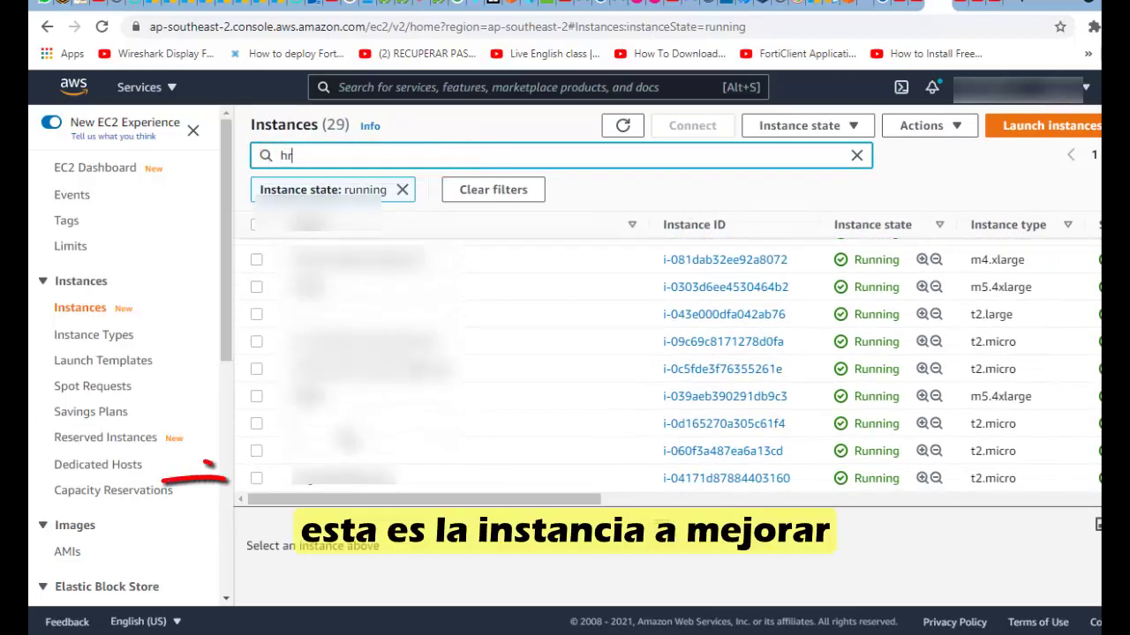
pyautogui.click(257, 479)
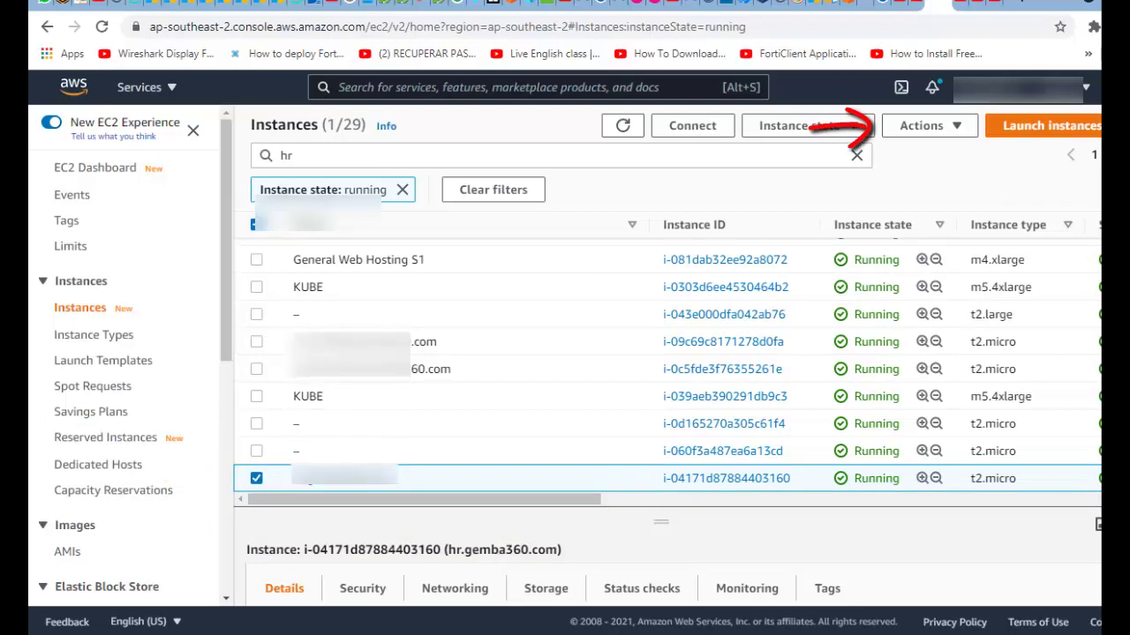
pyautogui.click(955, 130)
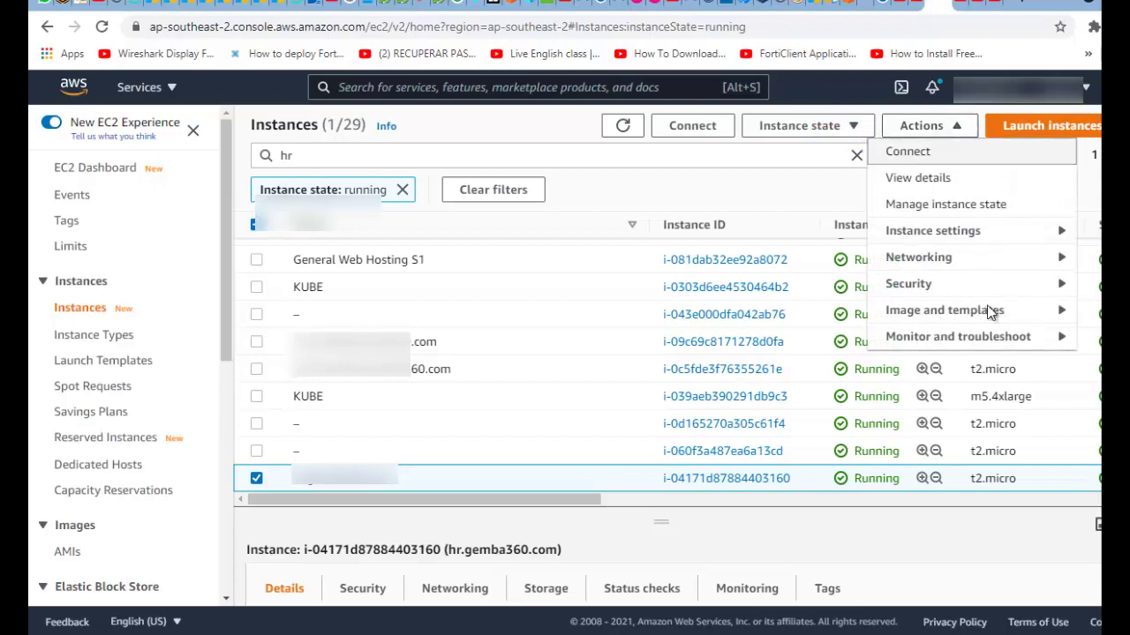
pyautogui.moveTo(1062, 318)
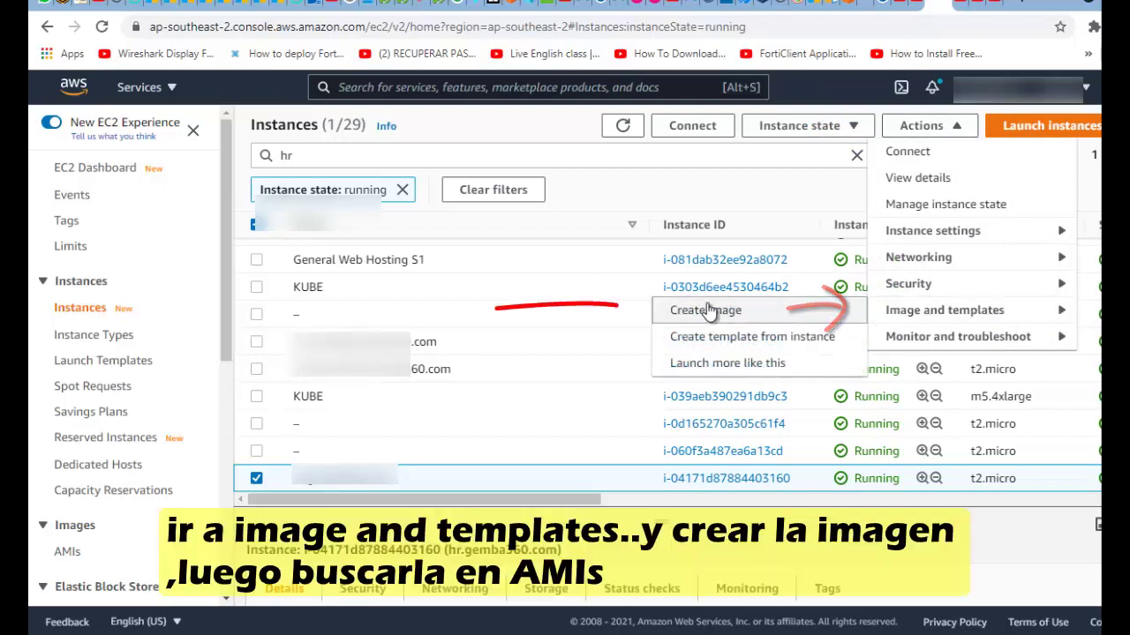
# Check the 17-06-2021 backup image in the owned AMIs and return to the running instances
pyautogui.click(69, 552)
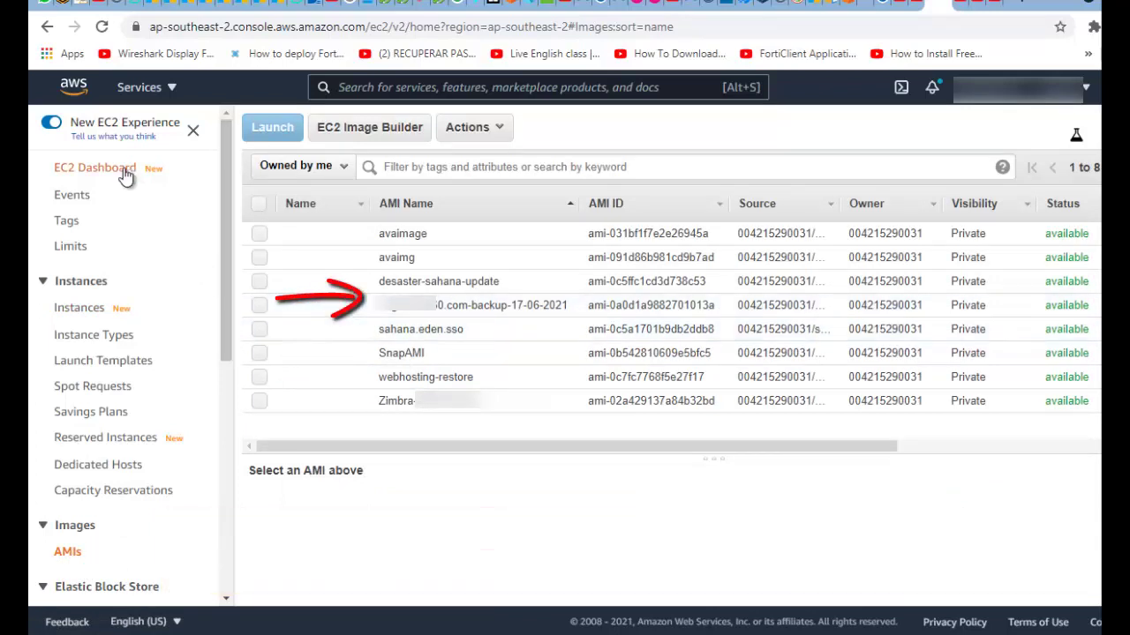
pyautogui.click(125, 173)
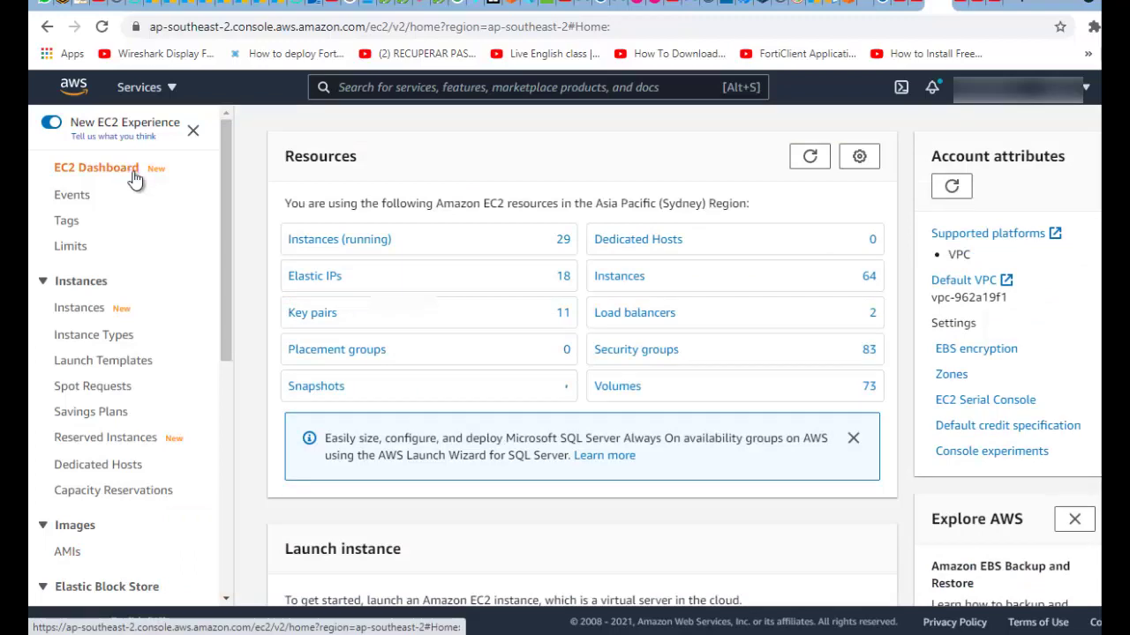
pyautogui.click(338, 235)
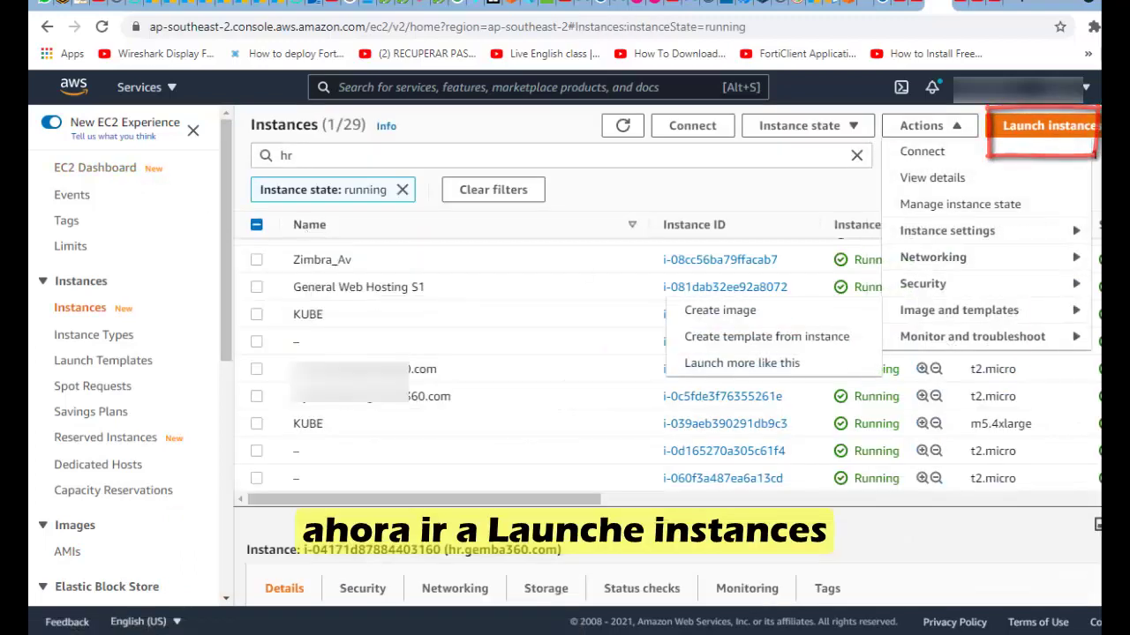
# Start launching a new instance from the self-owned AMI named backup-17-06-2021
pyautogui.click(1048, 125)
pyautogui.click(943, 151)
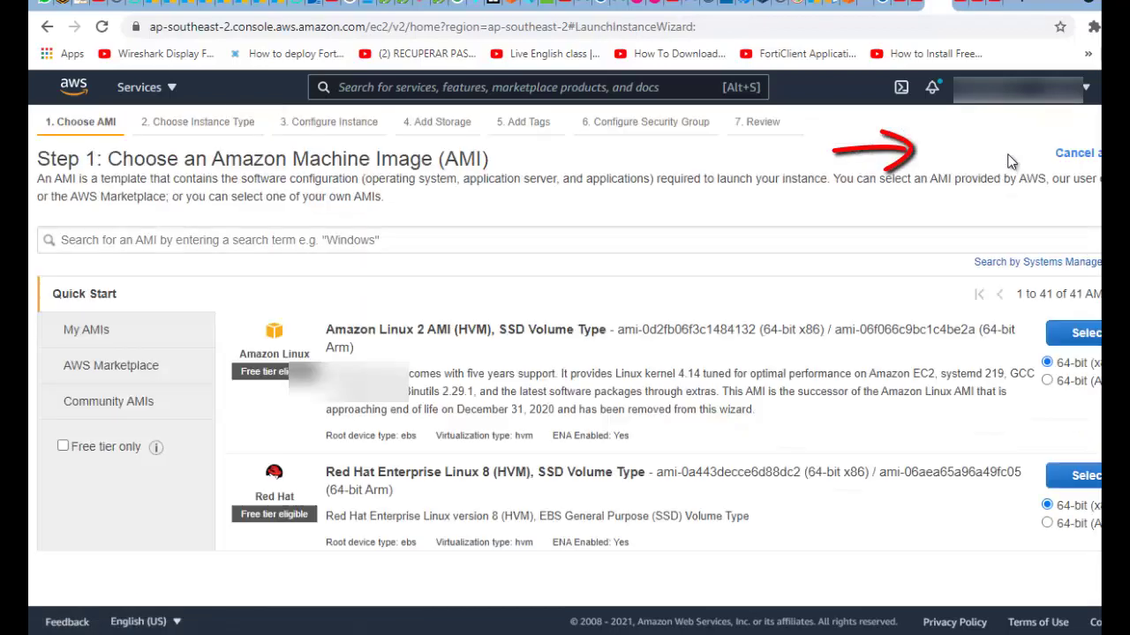
pyautogui.click(79, 332)
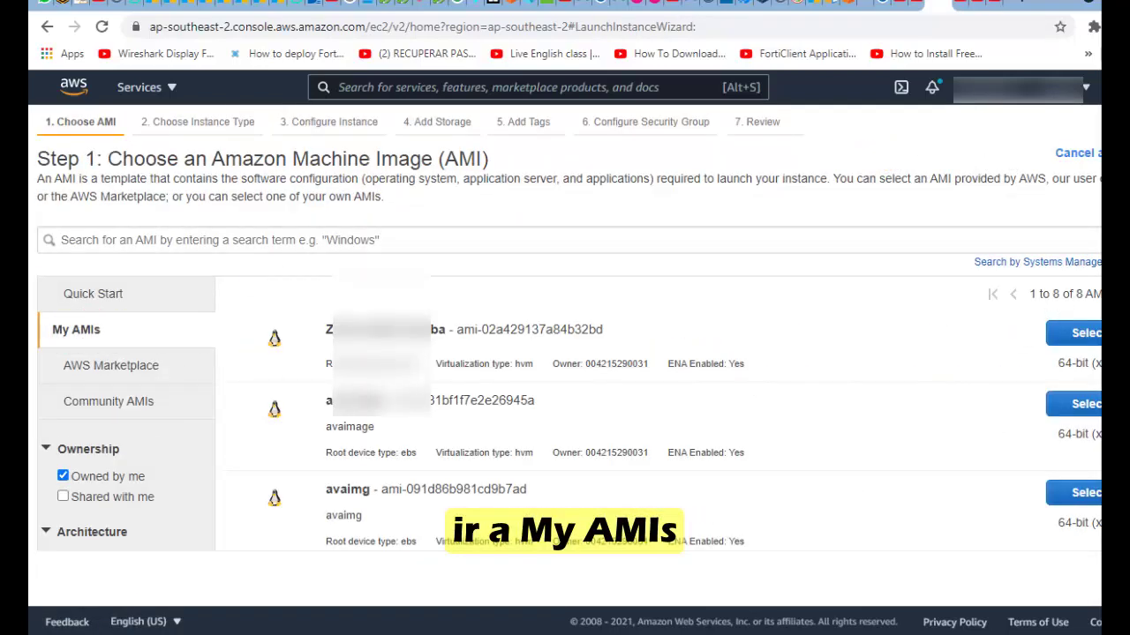
pyautogui.scroll(-4, 618, 398)
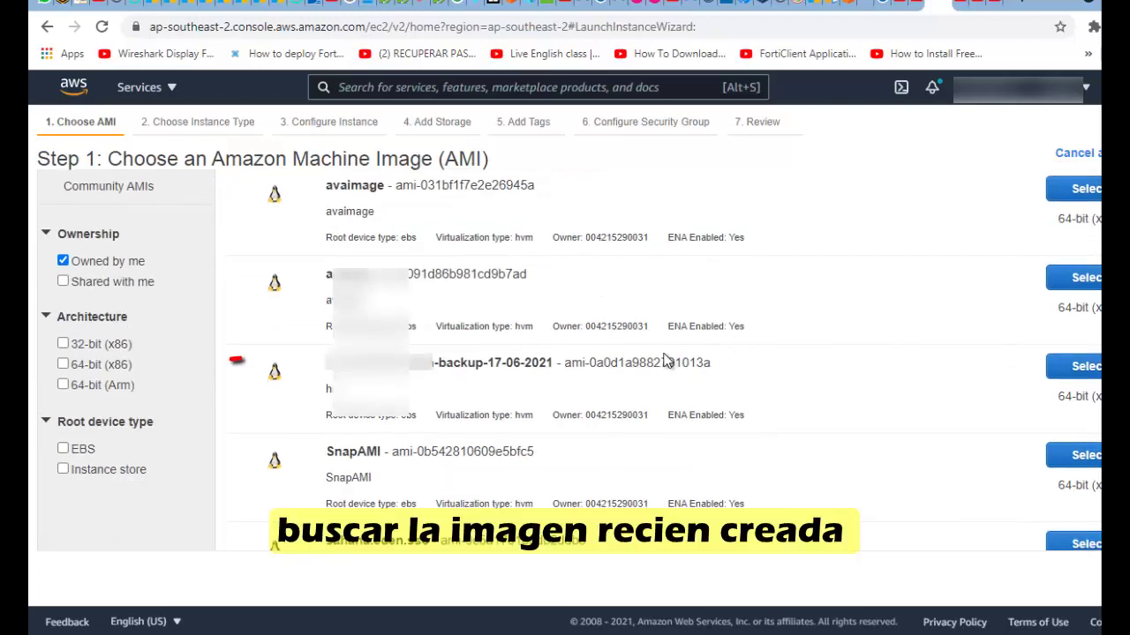
pyautogui.click(1085, 375)
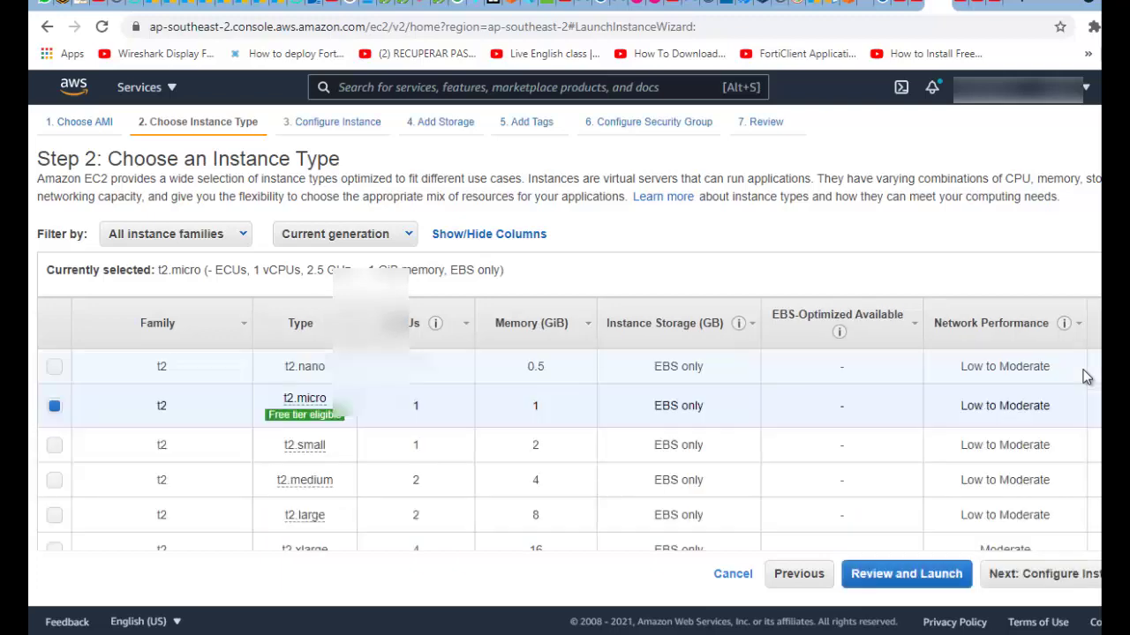
# Choose t2.large as the new instance's type and proceed to the launch review
pyautogui.scroll(-2, 465, 408)
pyautogui.scroll(-1, 468, 413)
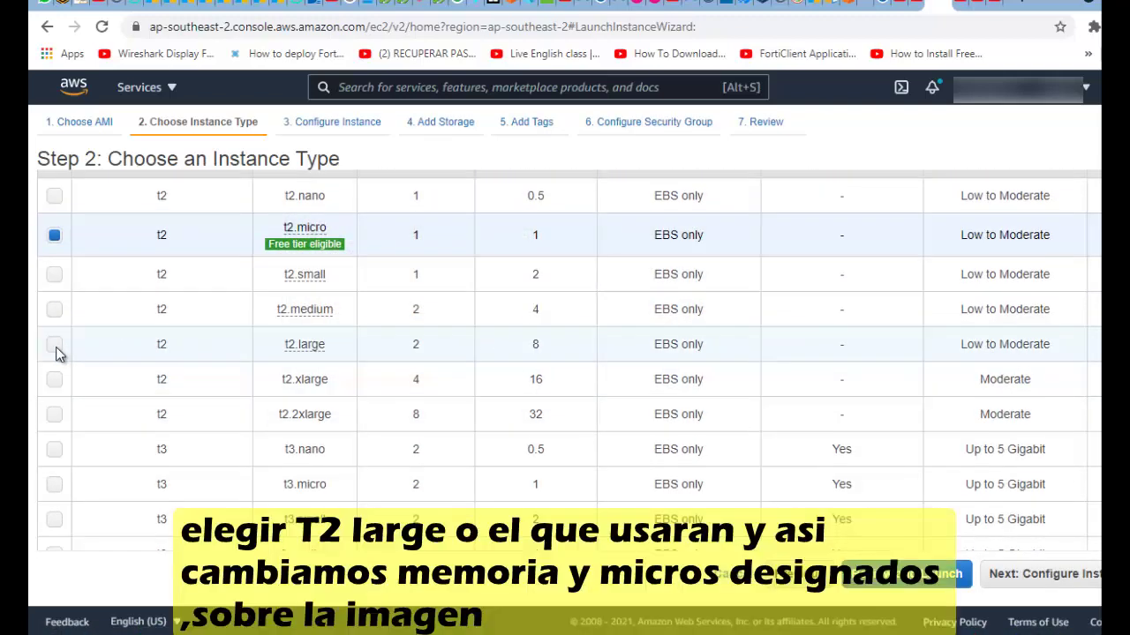
pyautogui.click(55, 345)
pyautogui.click(900, 576)
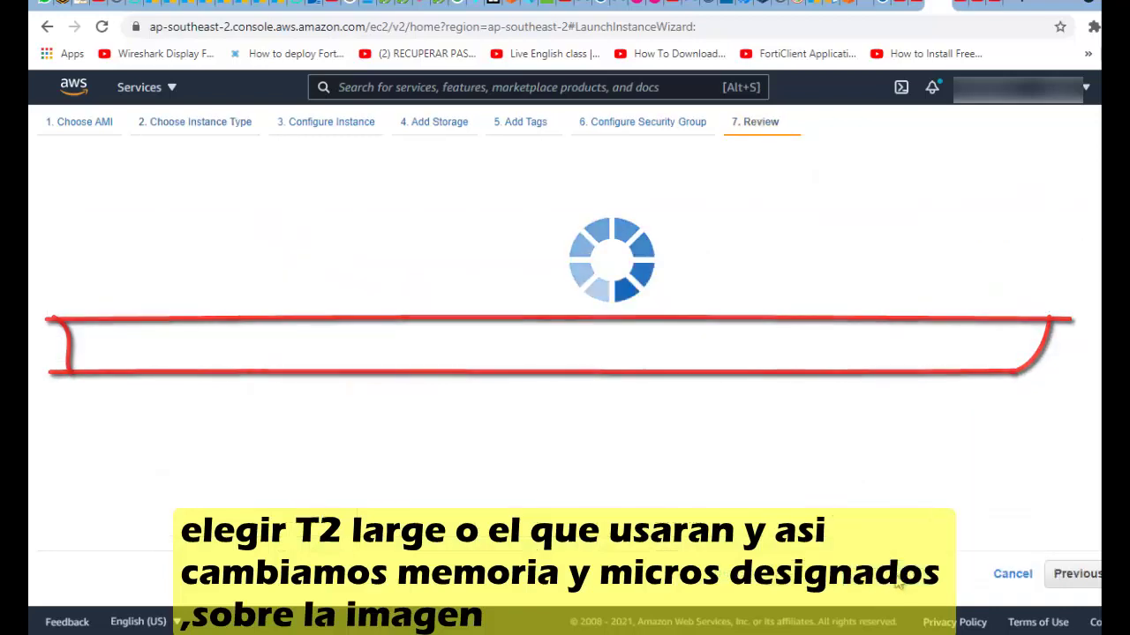
# Open the storage settings from the launch review and set the root volume's size to 512 GiB
pyautogui.scroll(-5, 119, 397)
pyautogui.scroll(-5, 520, 300)
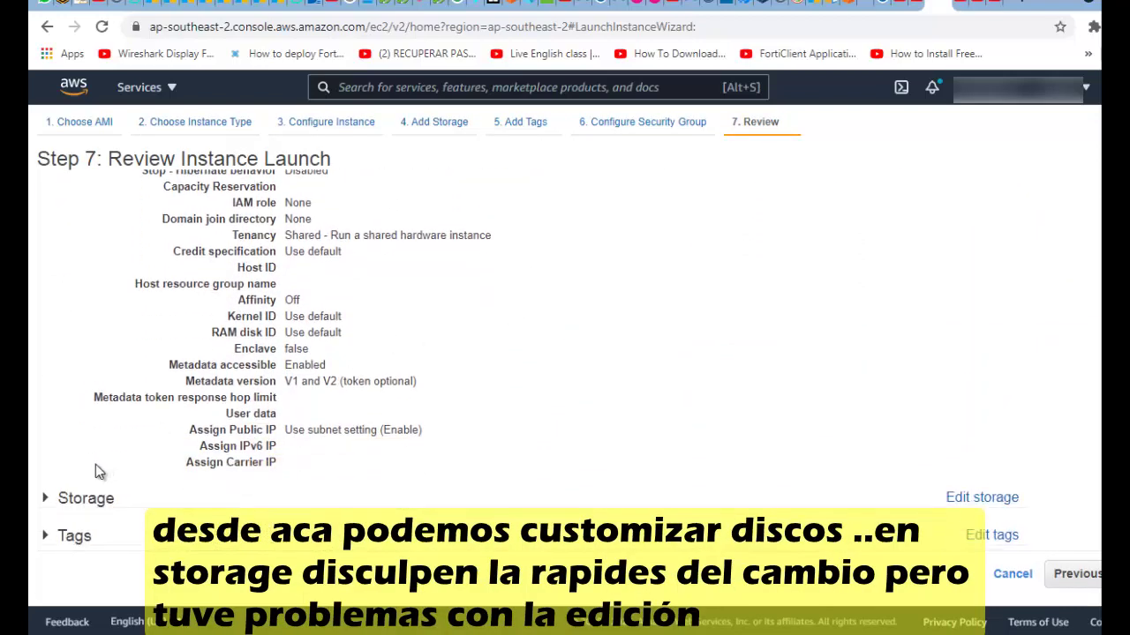
pyautogui.click(45, 498)
pyautogui.scroll(-2, 564, 308)
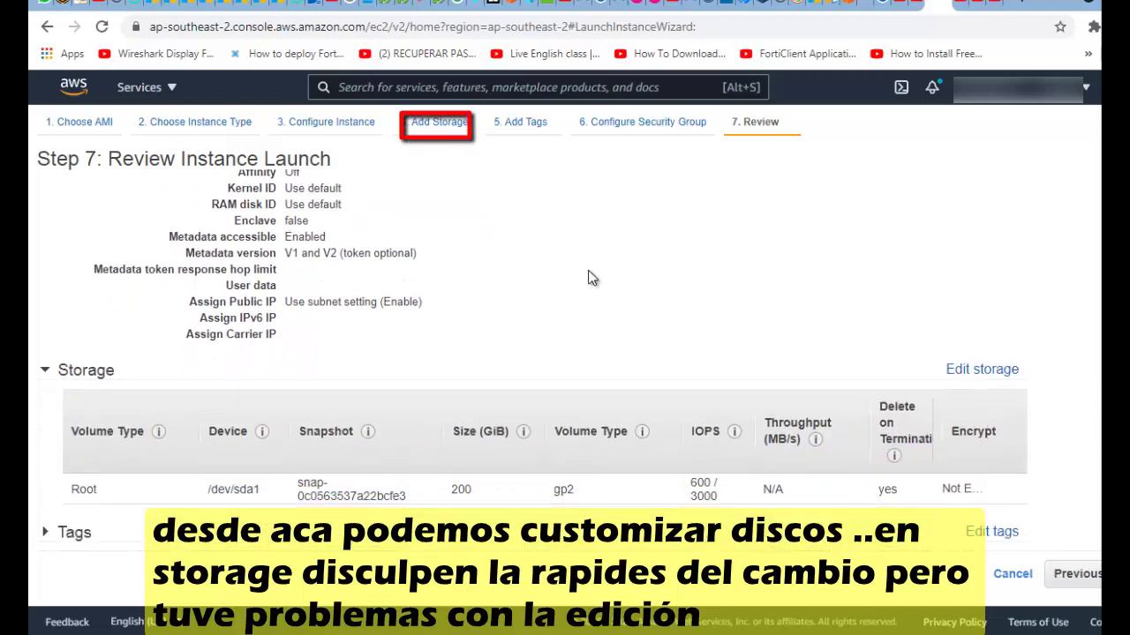
pyautogui.click(992, 371)
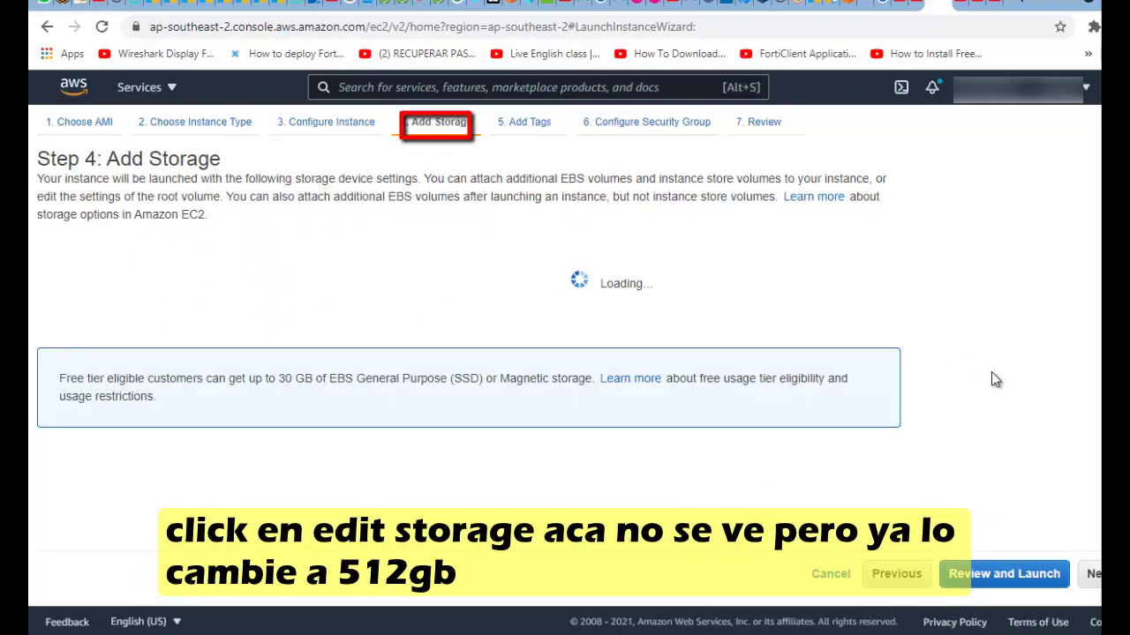
pyautogui.doubleClick(470, 325)
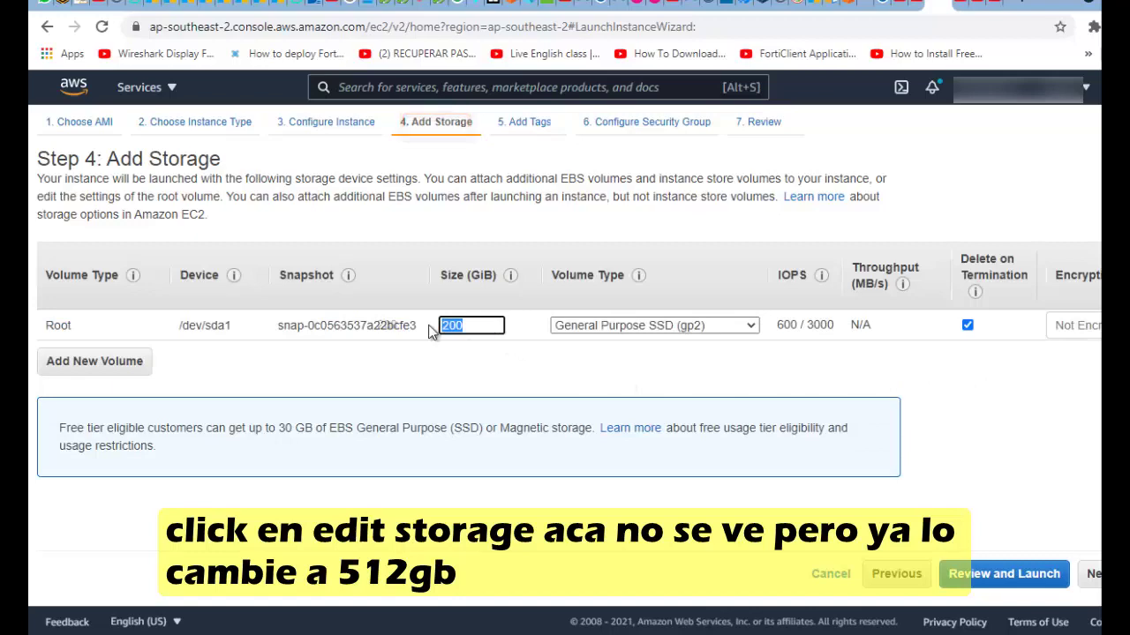
# Set the new instance's subnet to subnet-614a5e28, the default in ap-southeast-2a, in the instance details
pyautogui.click(895, 573)
pyautogui.scroll(-3, 504, 353)
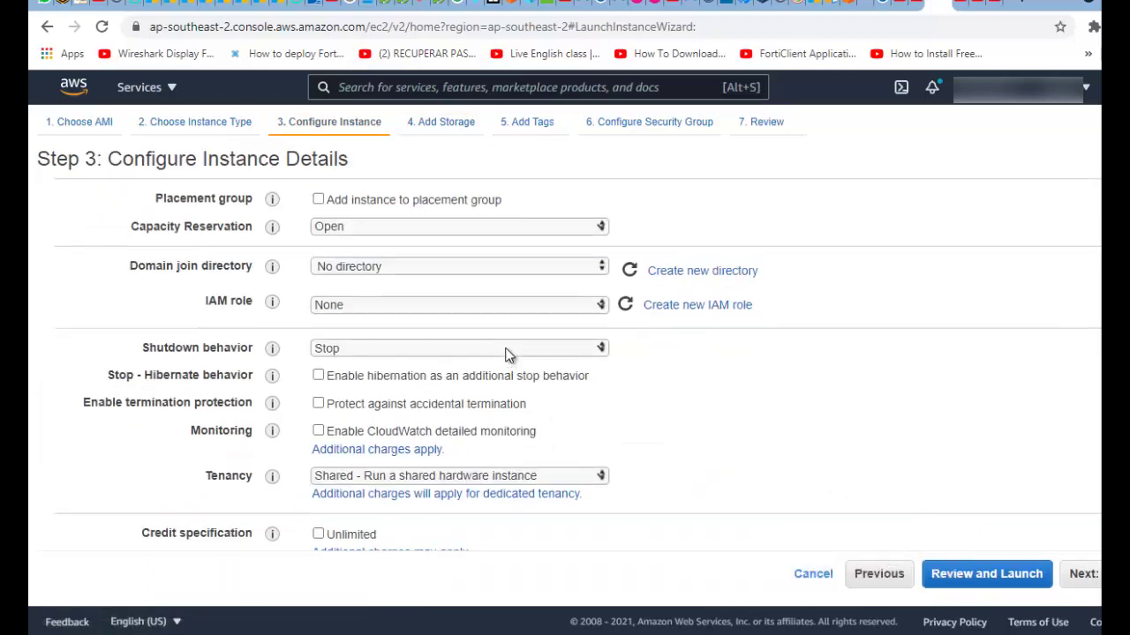
pyautogui.scroll(3, 504, 353)
pyautogui.scroll(-1, 484, 293)
pyautogui.click(484, 297)
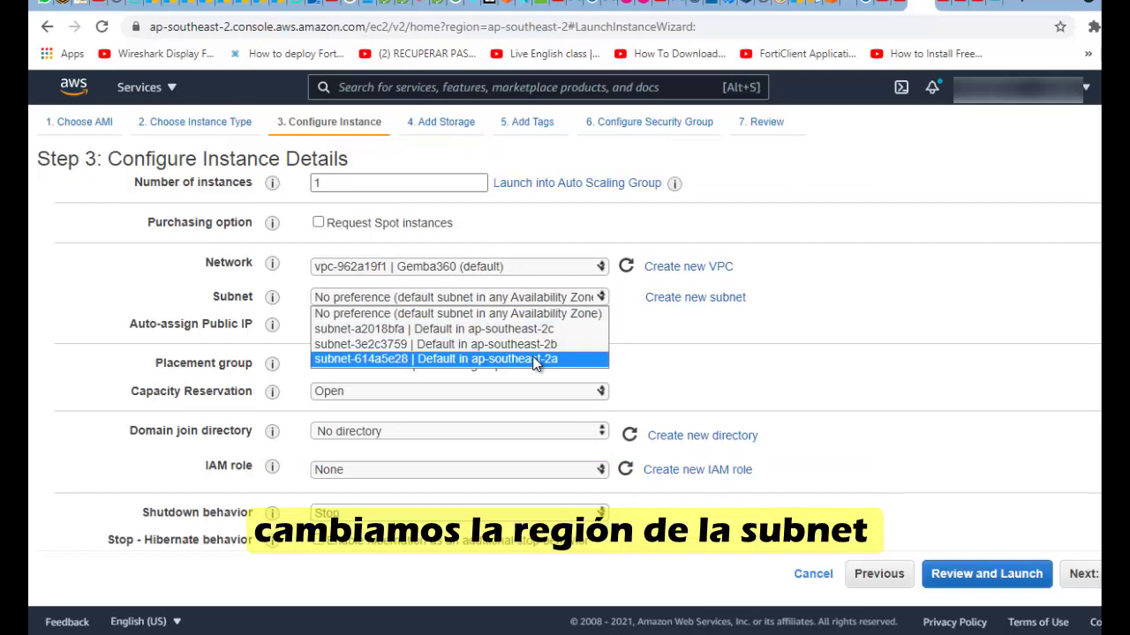
pyautogui.click(535, 359)
pyautogui.scroll(1, 464, 209)
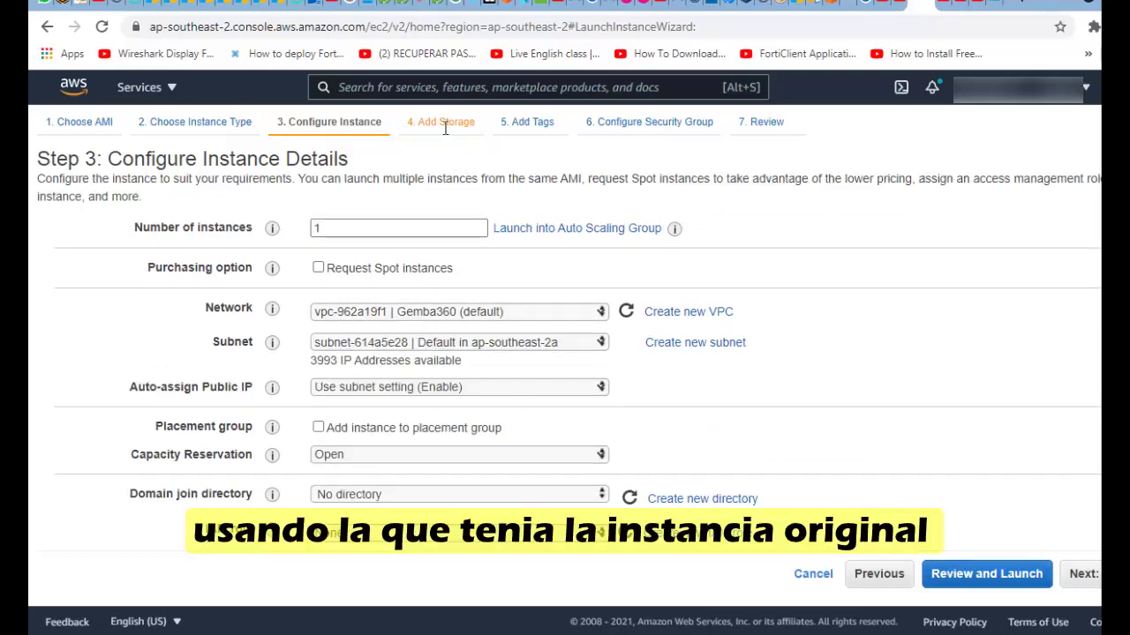
# Check the root volume's storage settings, the instance type and the final launch review
pyautogui.click(446, 123)
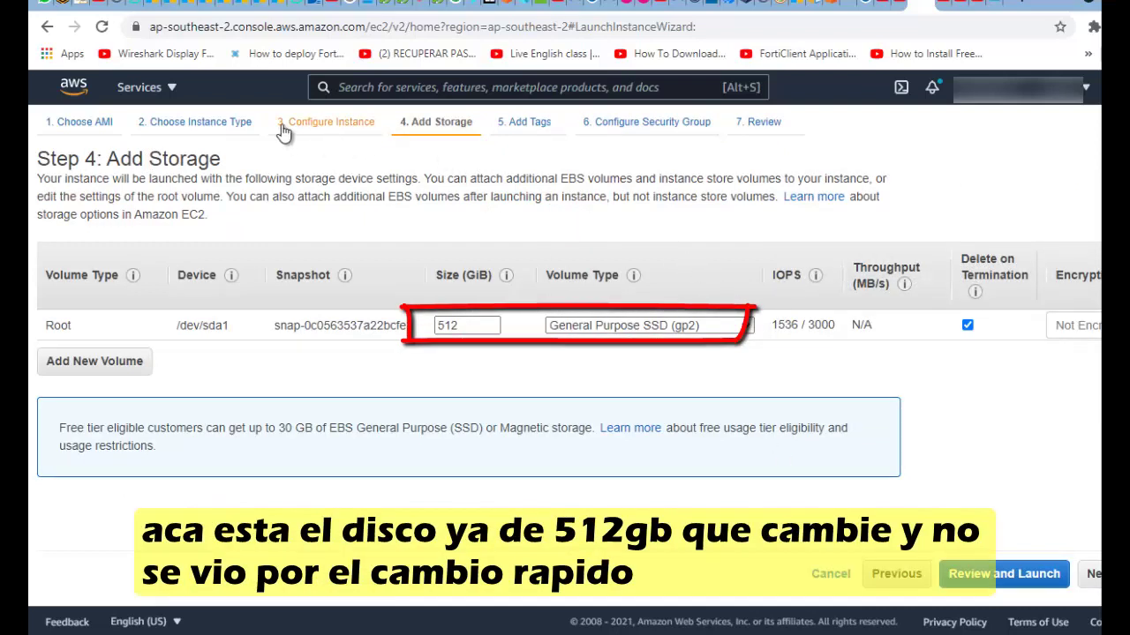
pyautogui.click(186, 124)
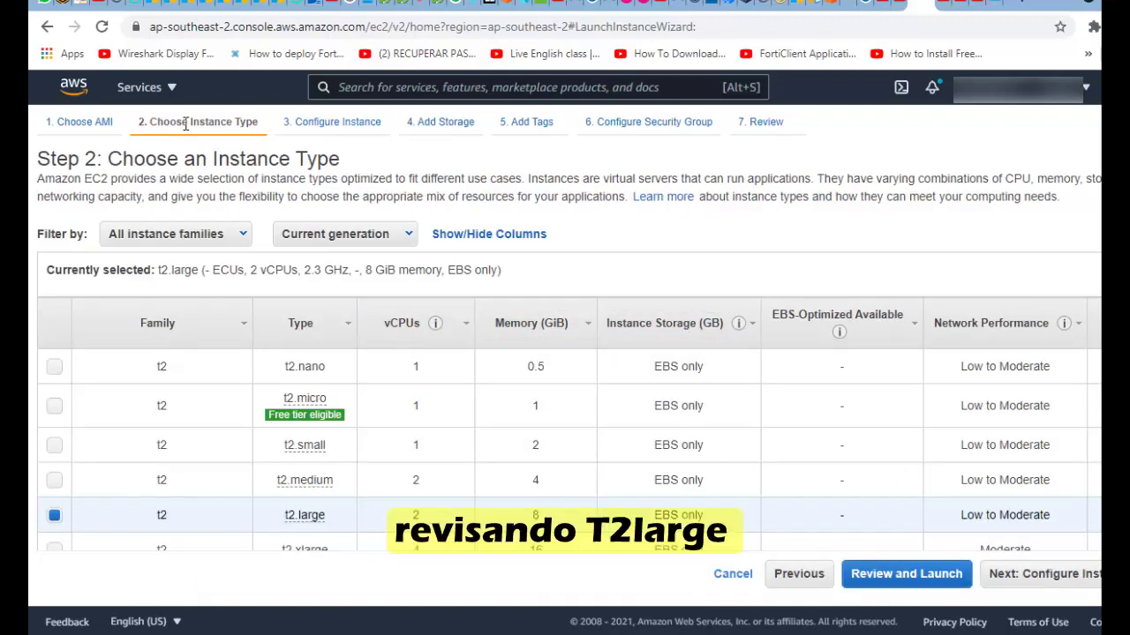
pyautogui.click(934, 582)
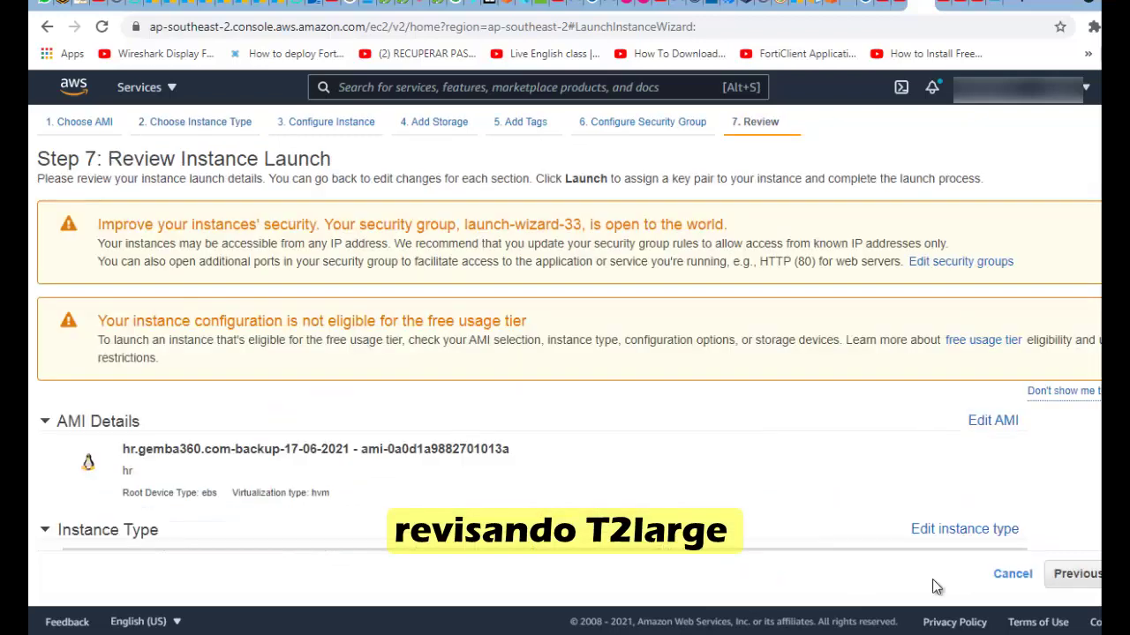
pyautogui.scroll(-10, 845, 464)
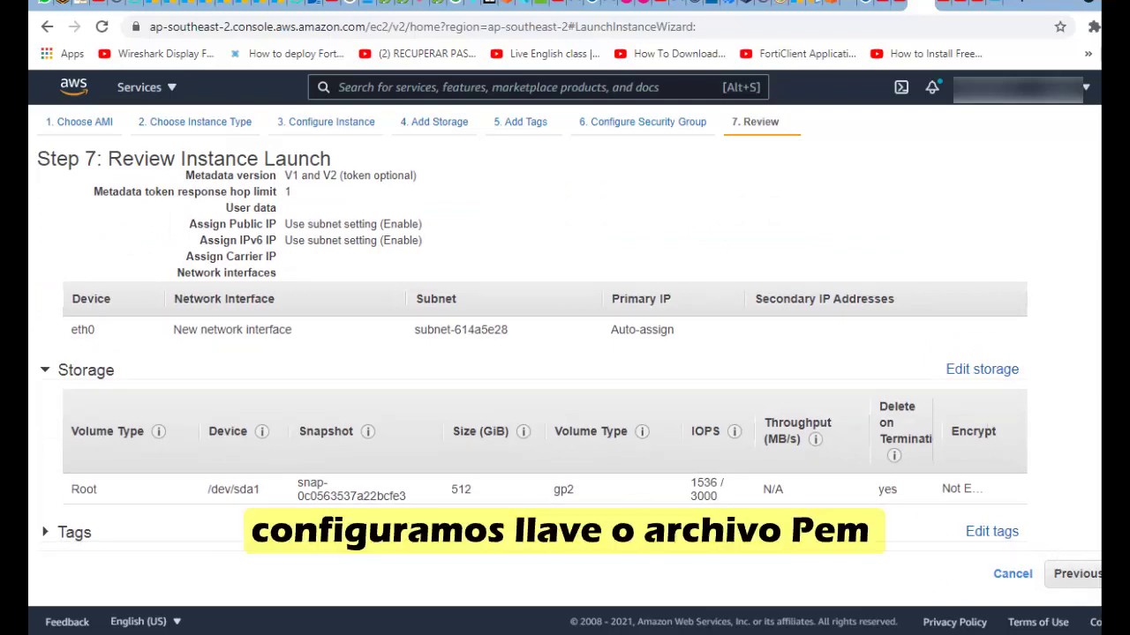
# Choose the existing gemba360-EC2 key pair, acknowledge having access to its private key file and launch the instance
pyautogui.click(1114, 574)
pyautogui.click(701, 417)
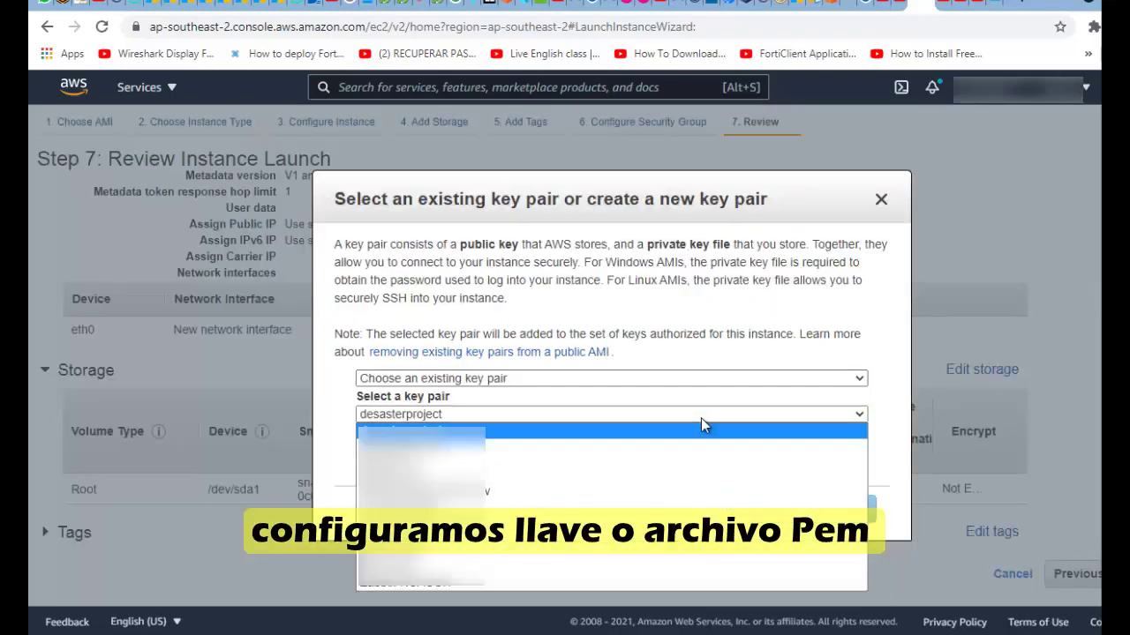
pyautogui.click(549, 434)
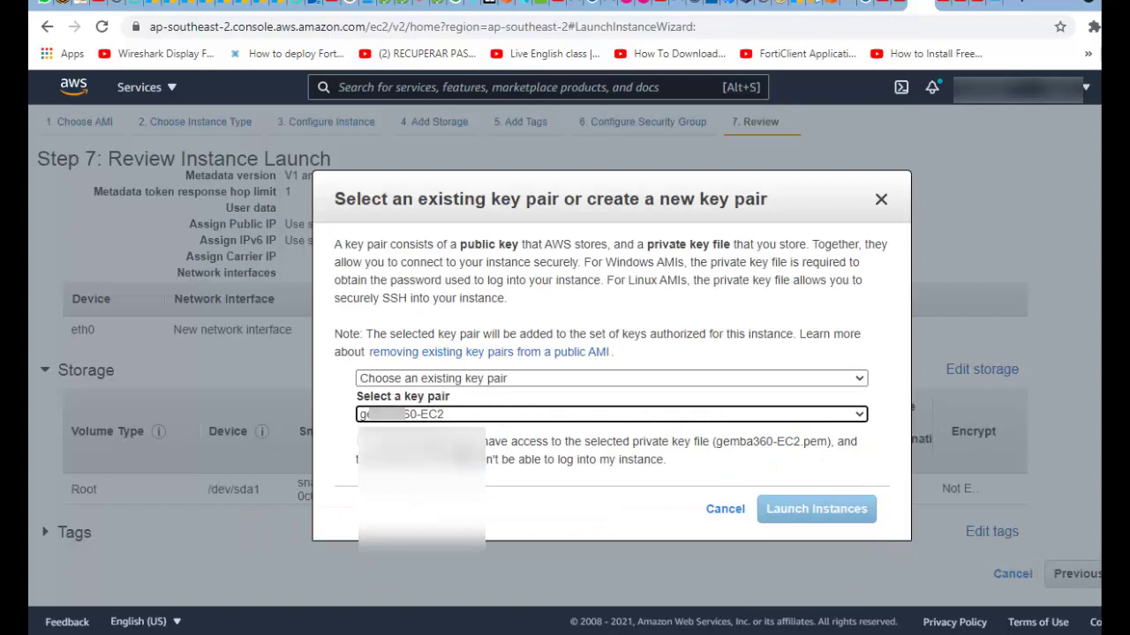
pyautogui.click(364, 442)
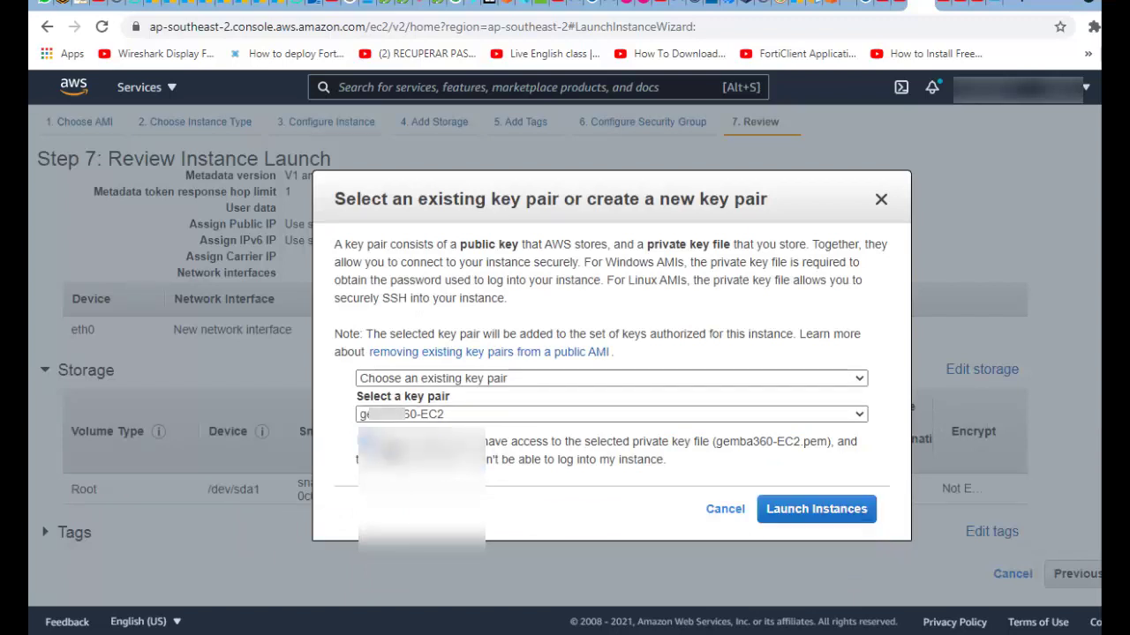
pyautogui.click(805, 519)
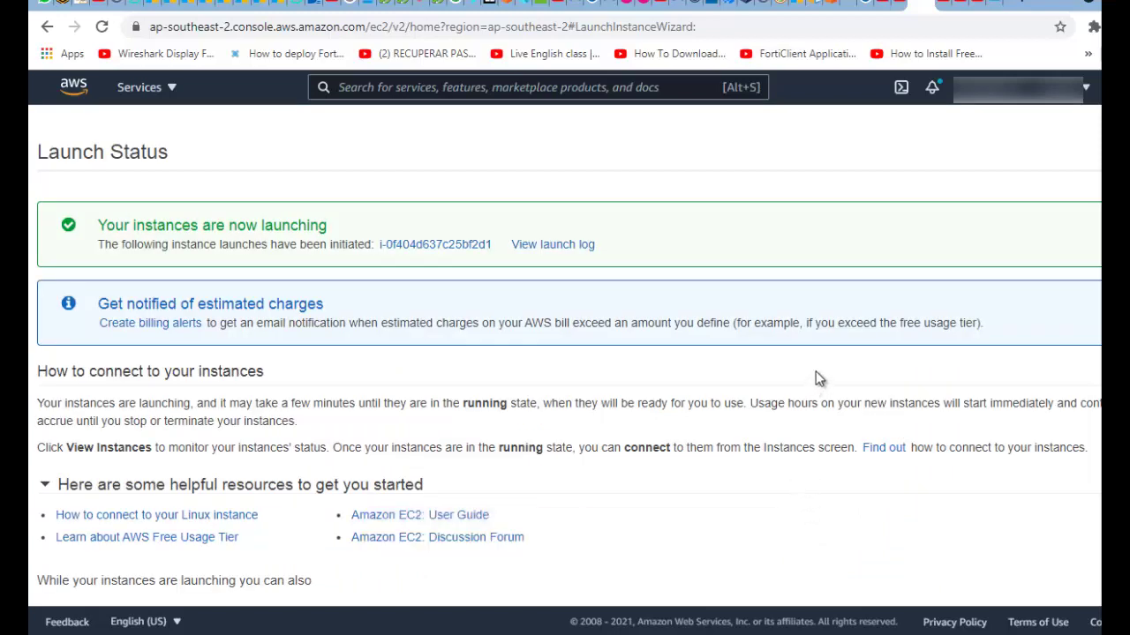
# Return to the running EC2 instances and open the summary of the new t2.large instance
pyautogui.click(74, 87)
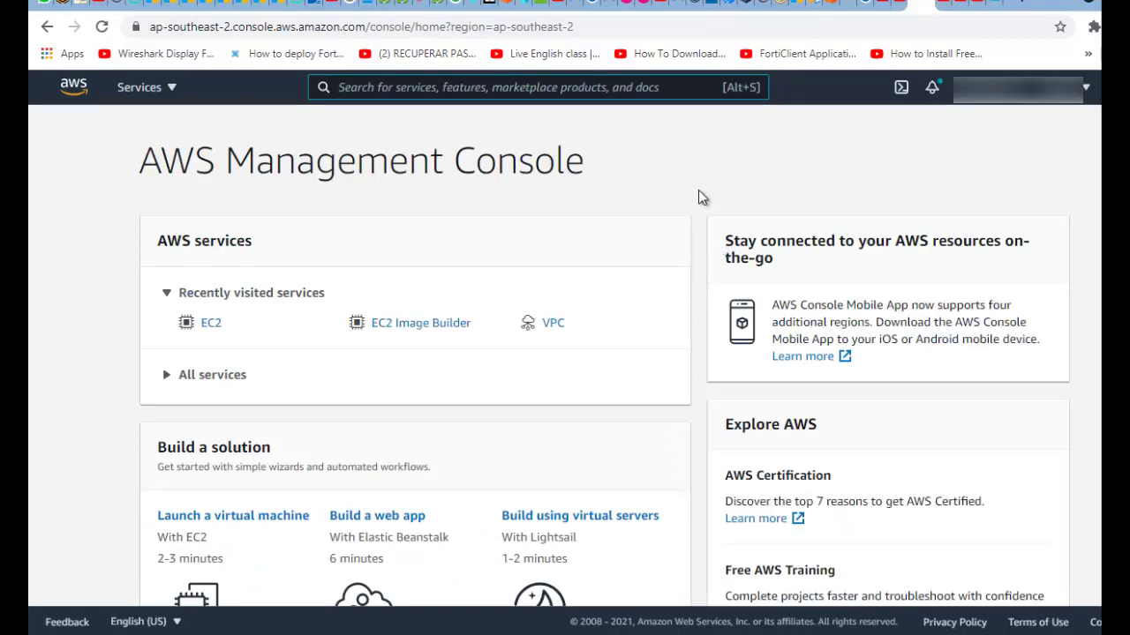
pyautogui.click(212, 326)
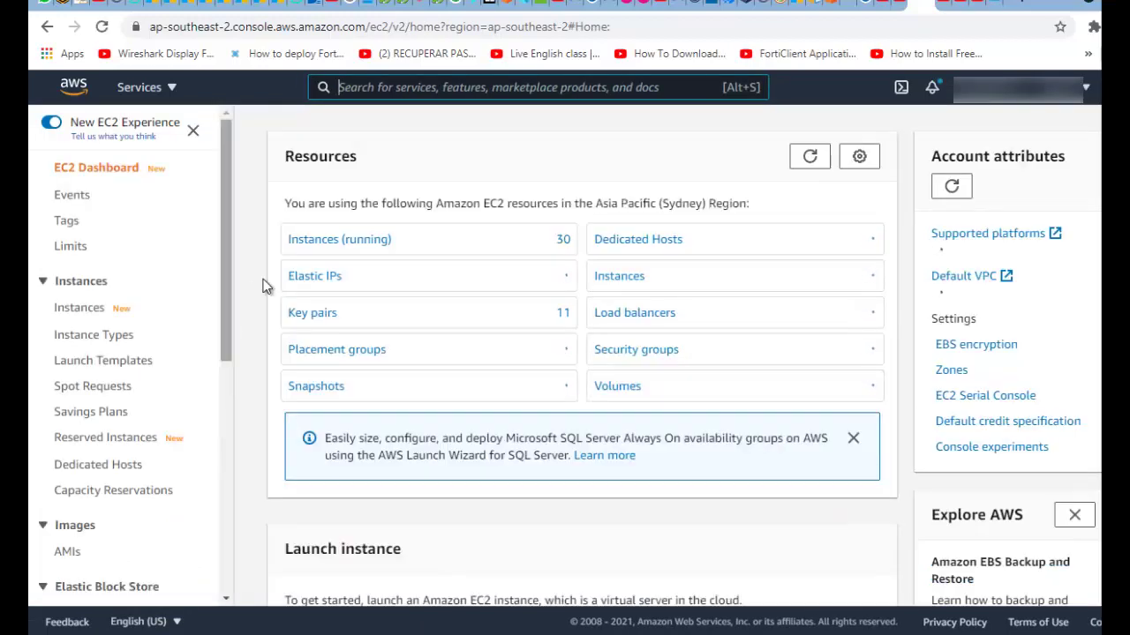
pyautogui.click(314, 241)
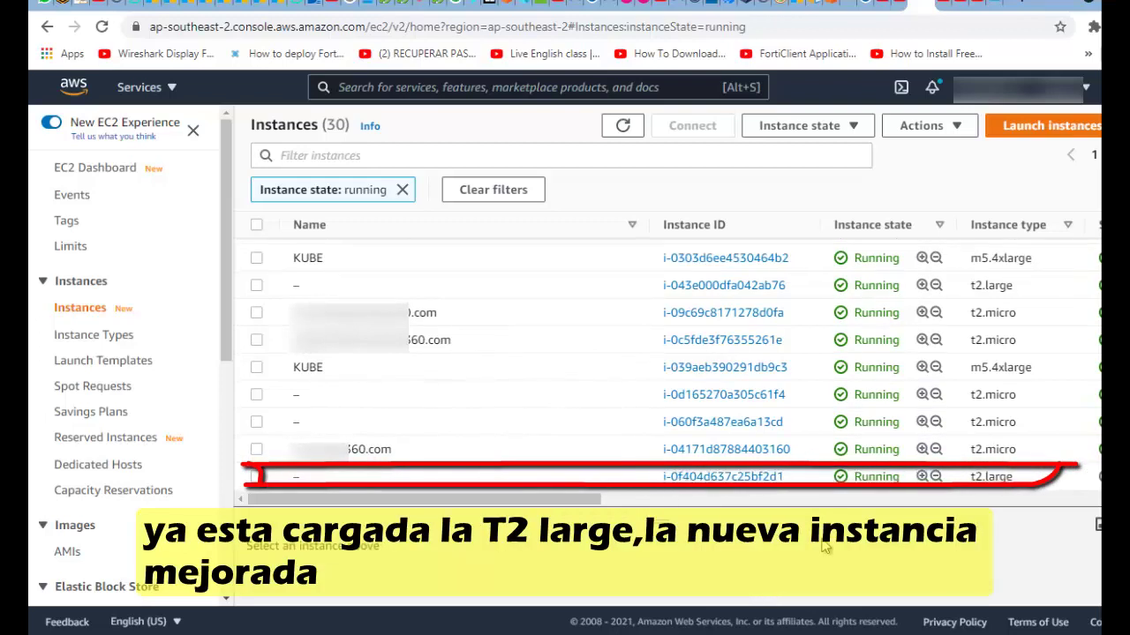
pyautogui.write('rh')
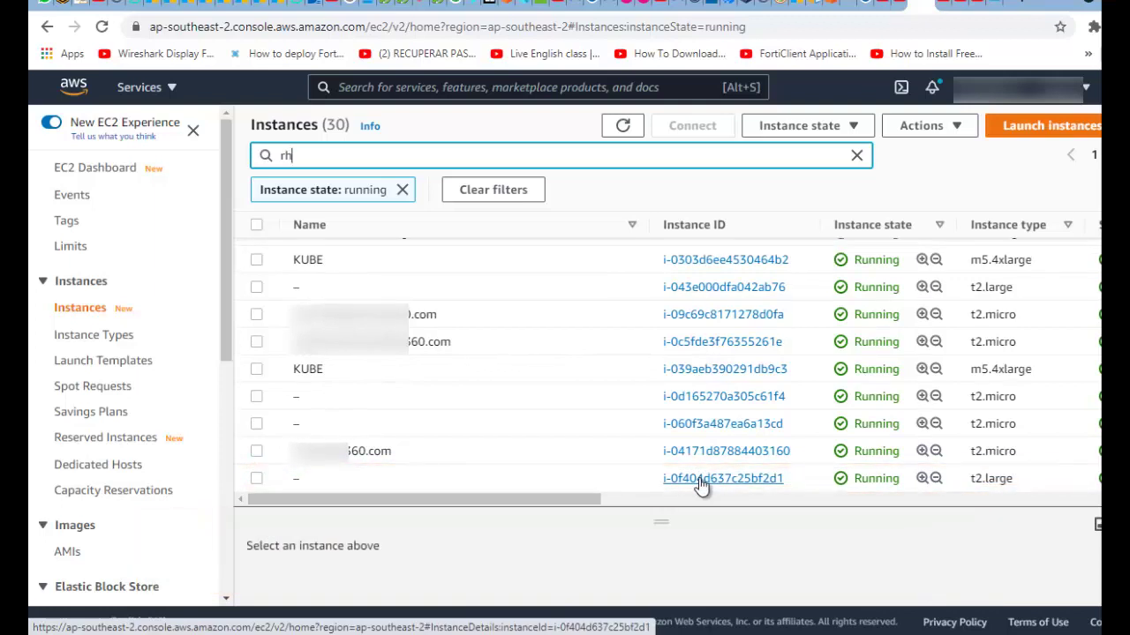
pyautogui.click(699, 479)
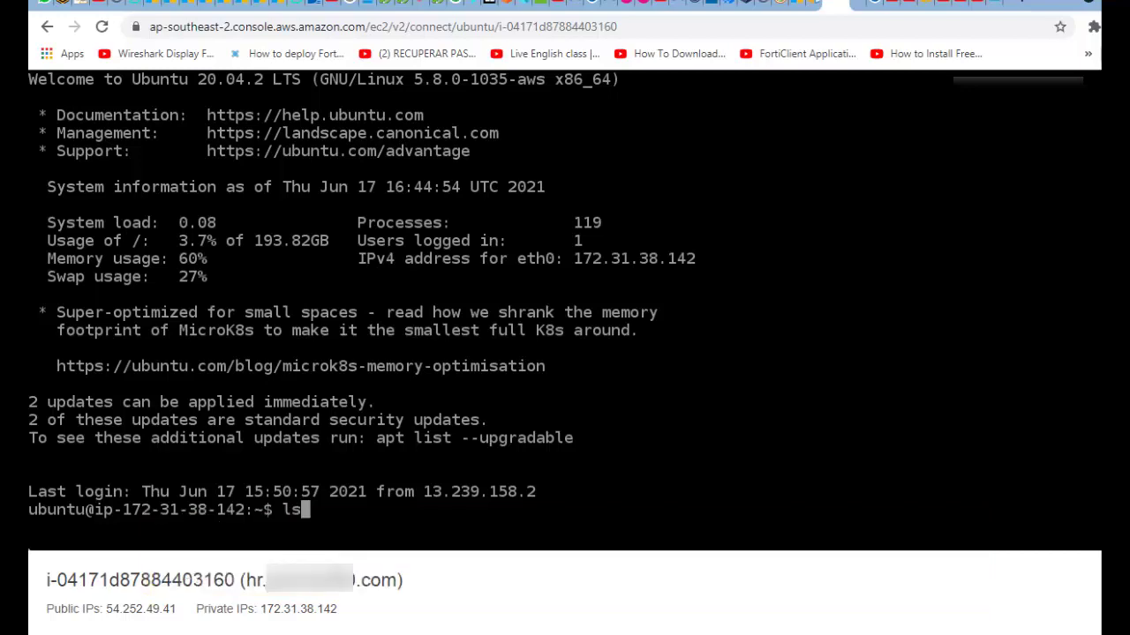
# List the original t2.micro instance's block devices in its web terminal with lsblk
pyautogui.write('kkl')
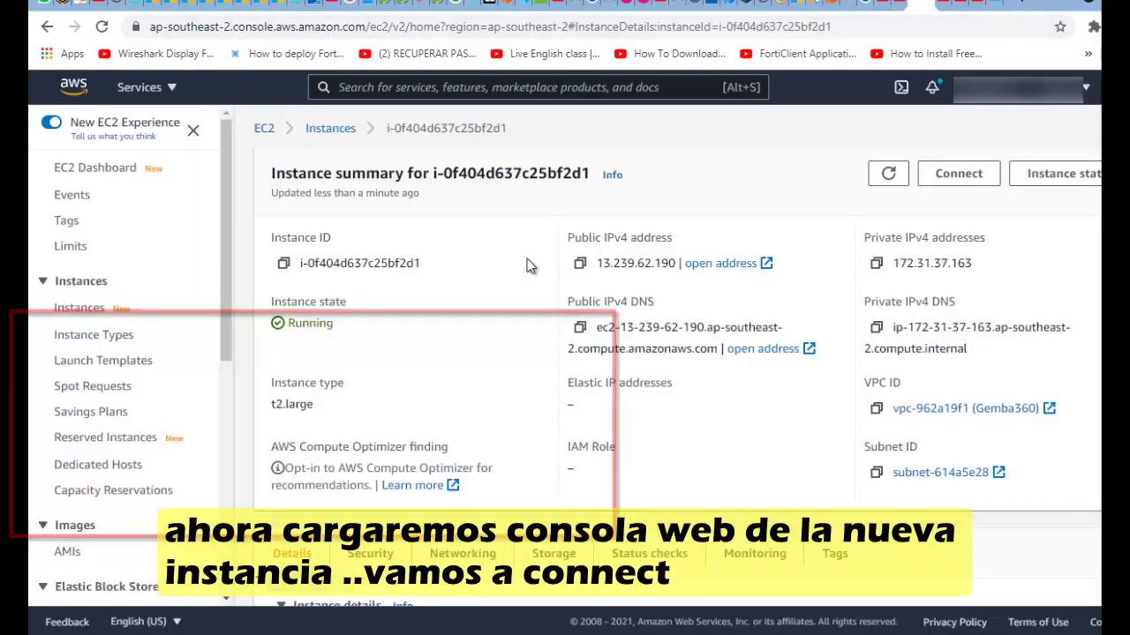
# Connect to the new t2.large instance as root through EC2 Instance Connect and list its block devices with lsblk
pyautogui.click(948, 171)
pyautogui.scroll(-1, 481, 311)
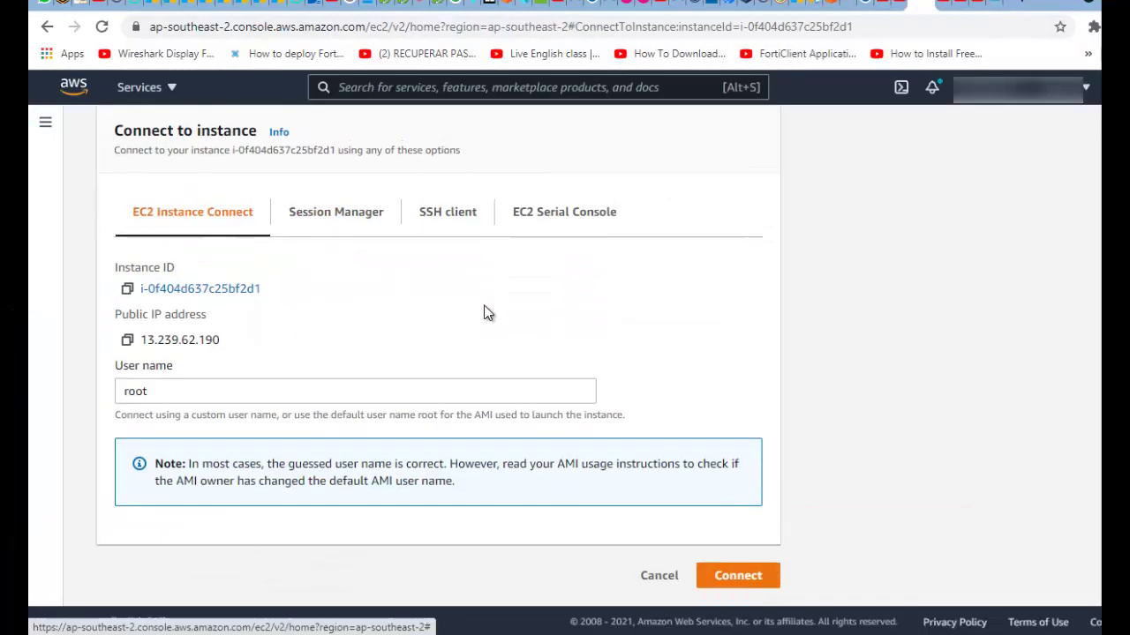
pyautogui.click(742, 580)
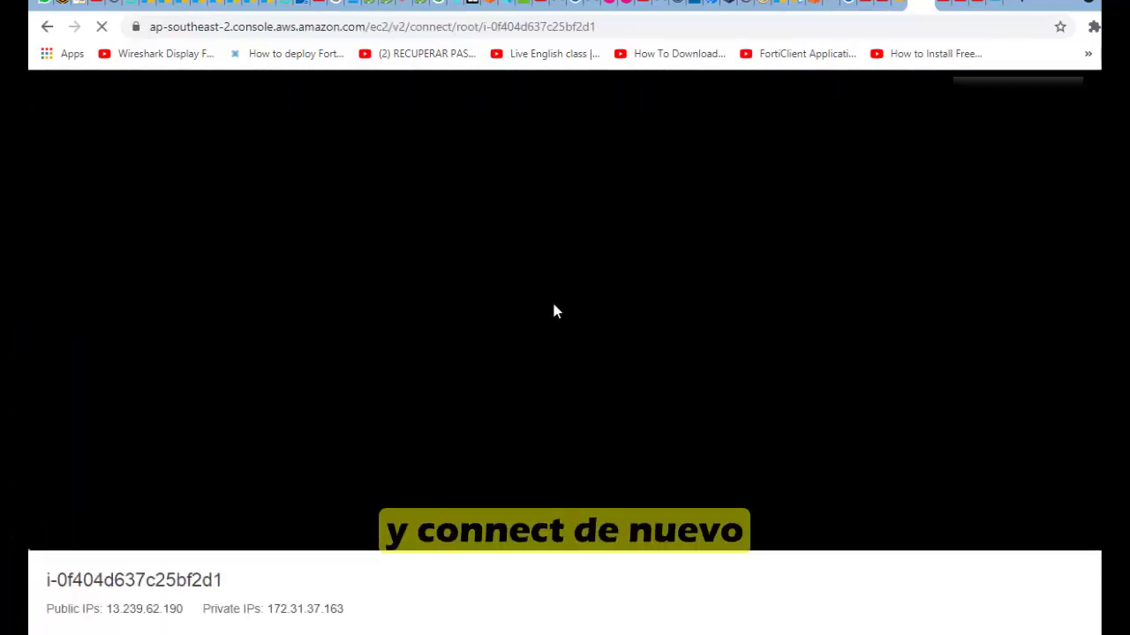
pyautogui.write('lsb')
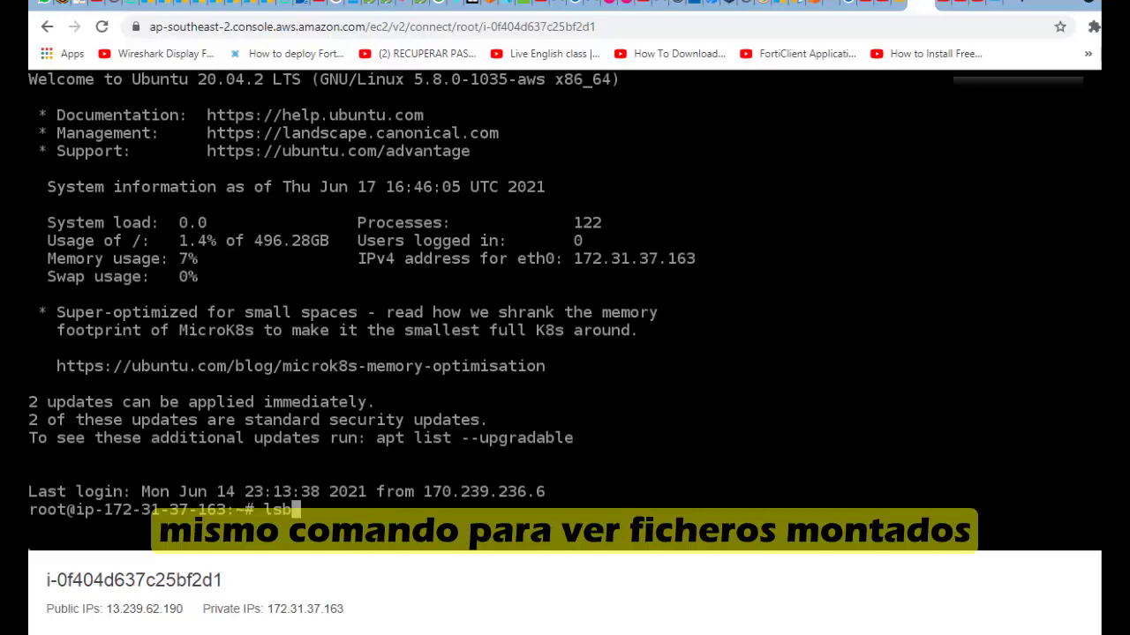
pyautogui.write('lk')
pyautogui.press('Return')
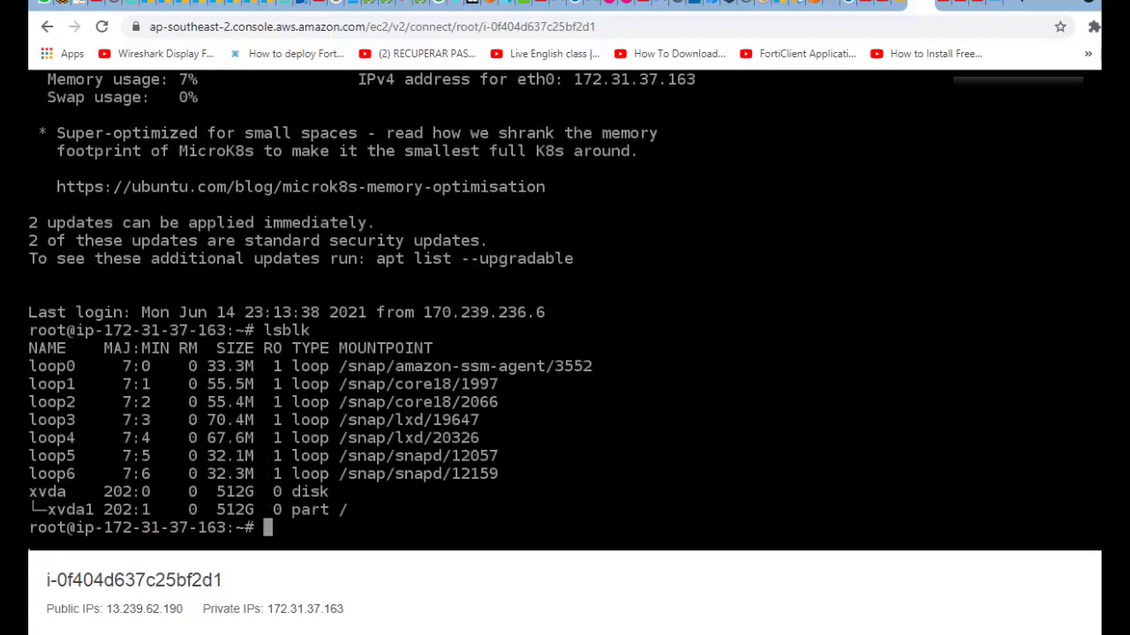
# In the running EC2 instances, name the new t2.large instance with the original's hr domain name plus the suffix -enhanced
pyautogui.click(896, 7)
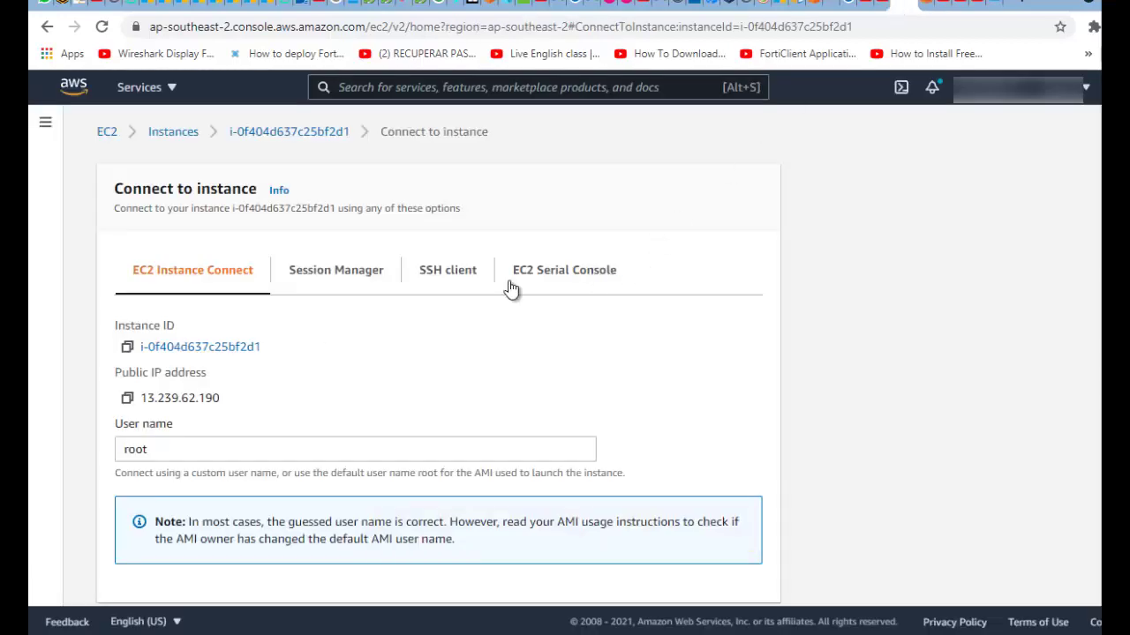
pyautogui.click(107, 132)
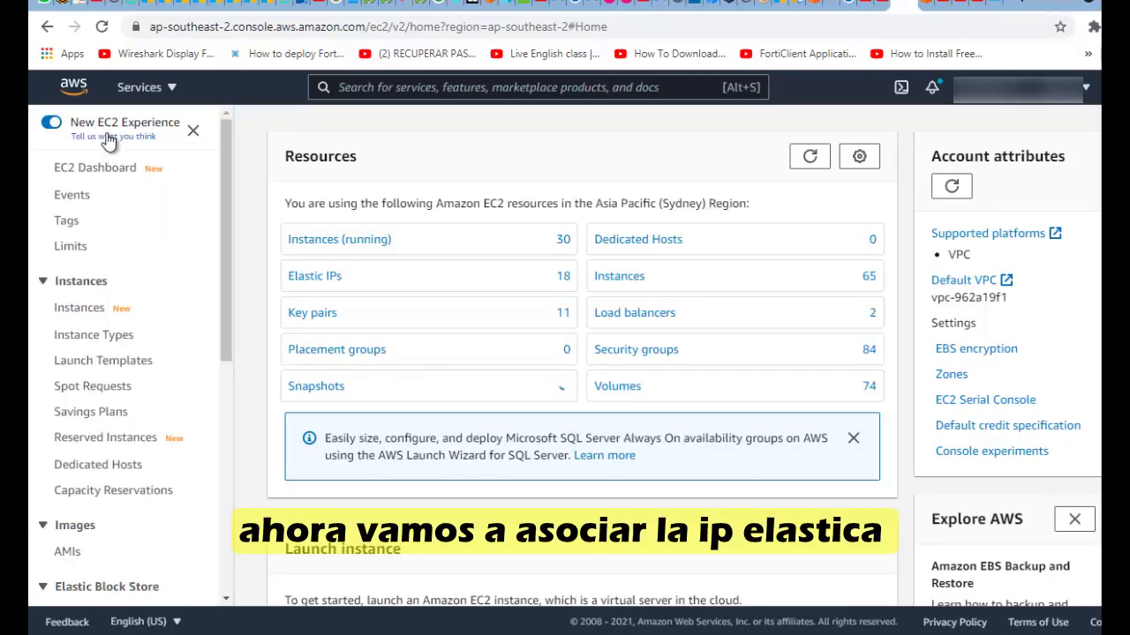
pyautogui.click(340, 240)
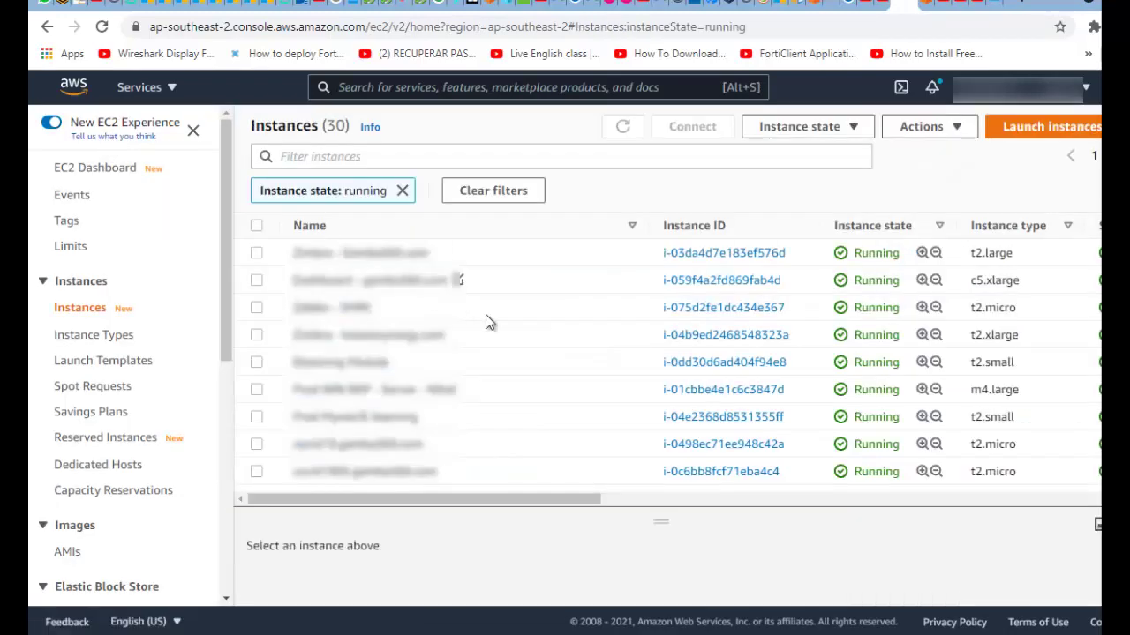
pyautogui.scroll(-10, 507, 367)
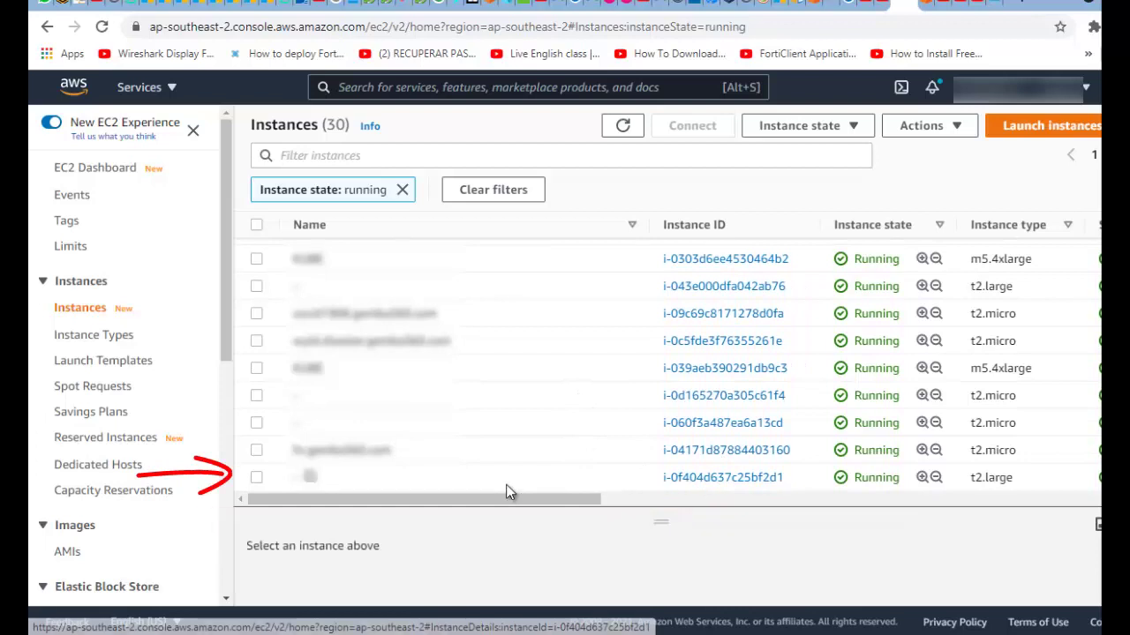
pyautogui.click(307, 477)
pyautogui.write('hr.gembo365.com-enhanced')
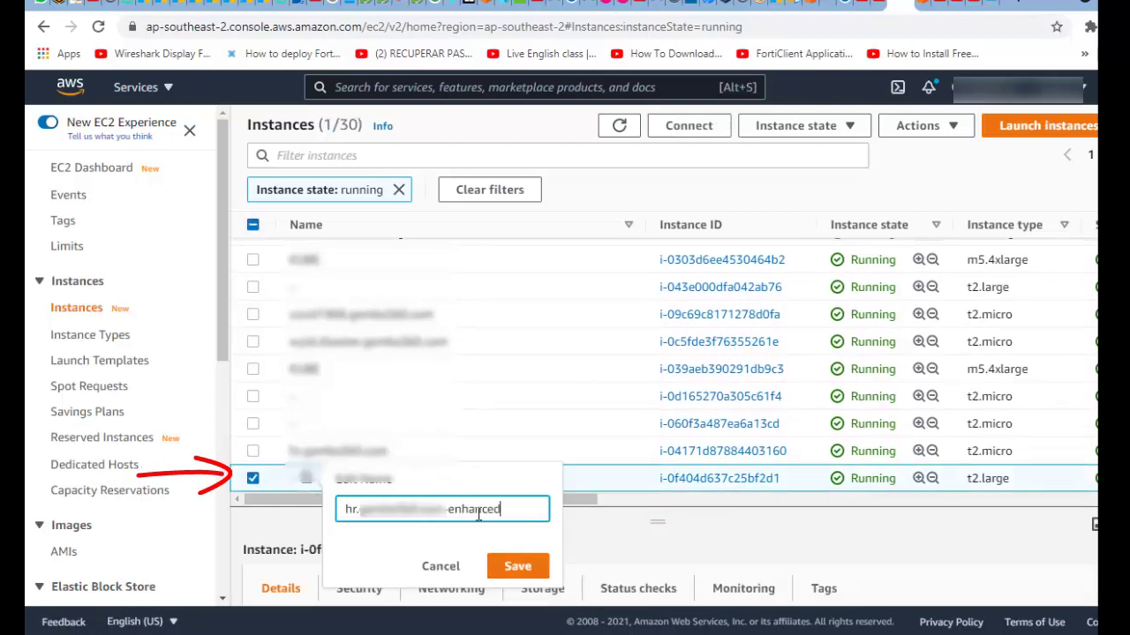
pyautogui.click(510, 567)
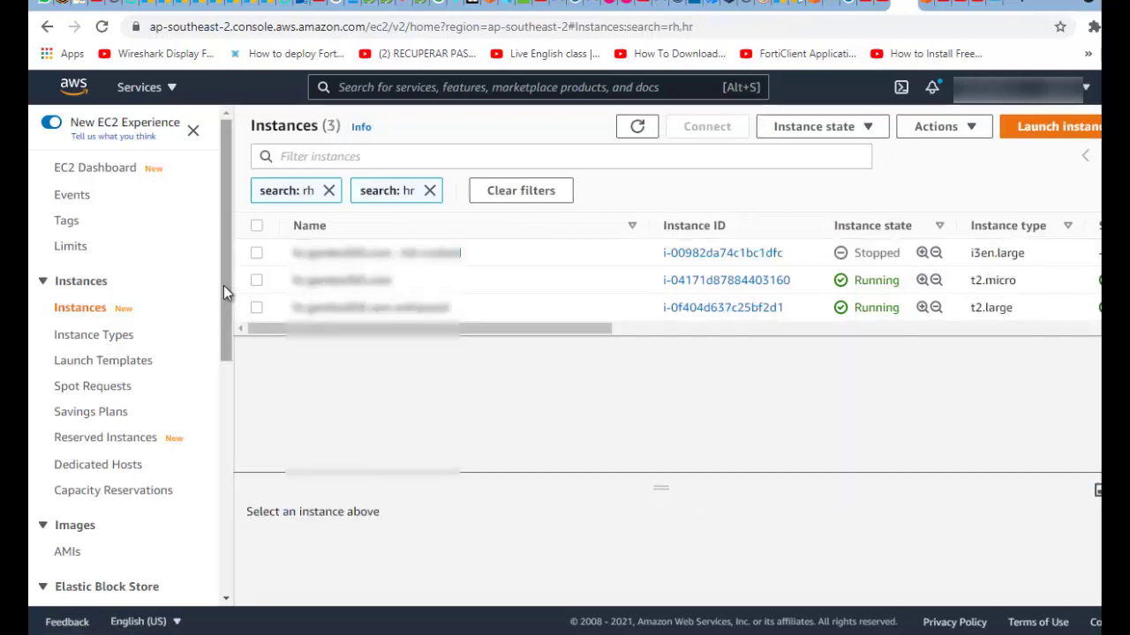
# In the Elastic IP addresses, name the original instance's address ending in 49.41 with its hr domain name
pyautogui.moveTo(224, 285); pyautogui.dragTo(223, 384)
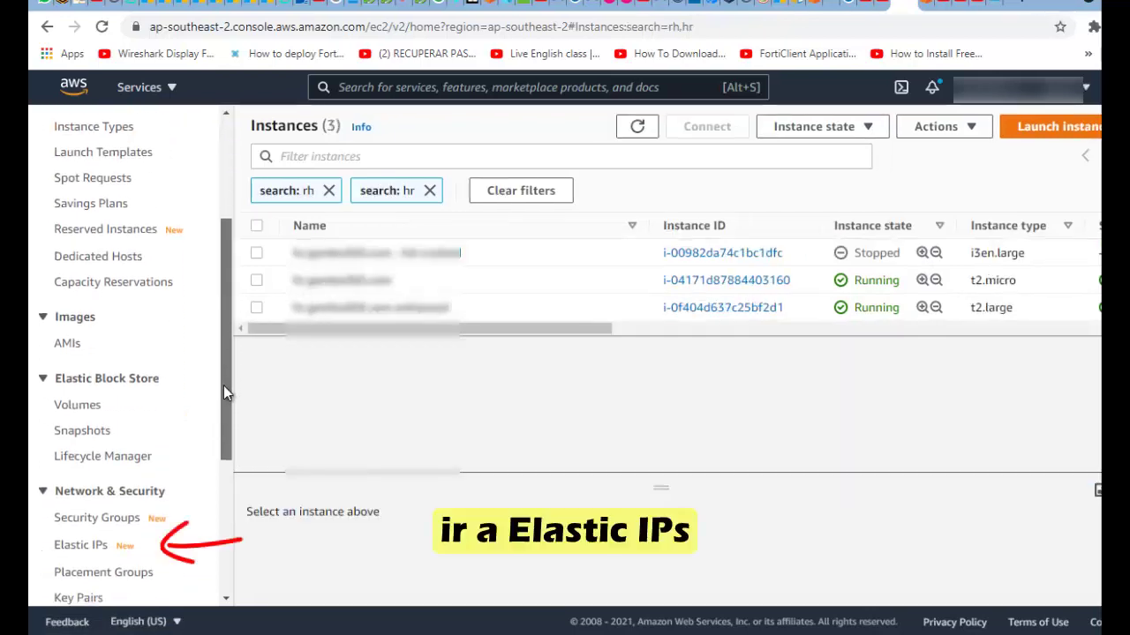
pyautogui.click(83, 544)
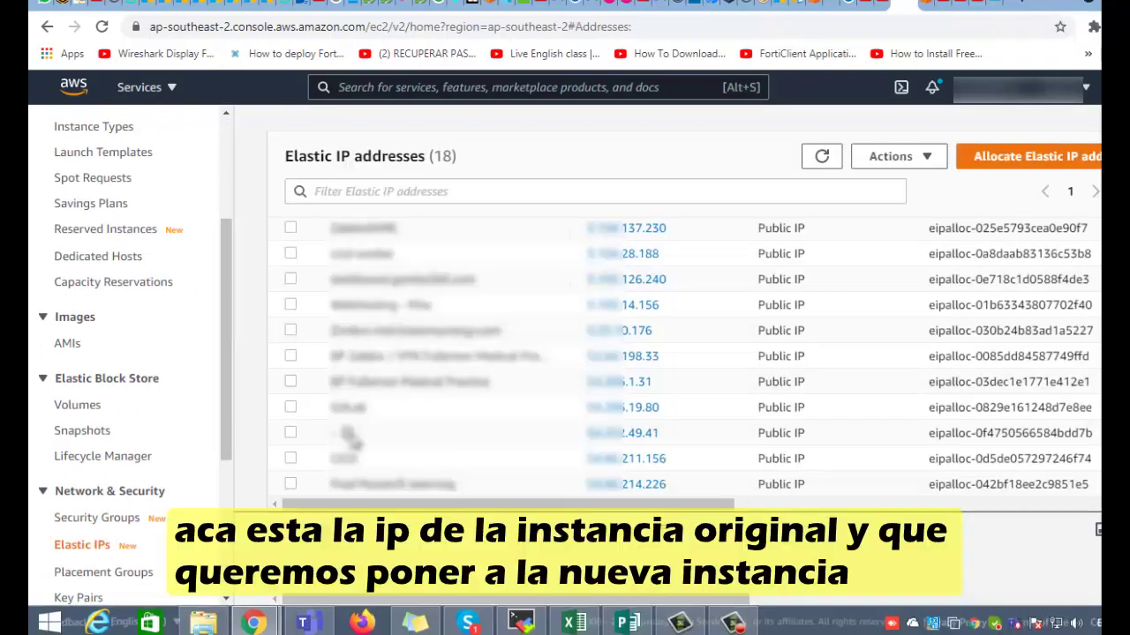
pyautogui.click(348, 432)
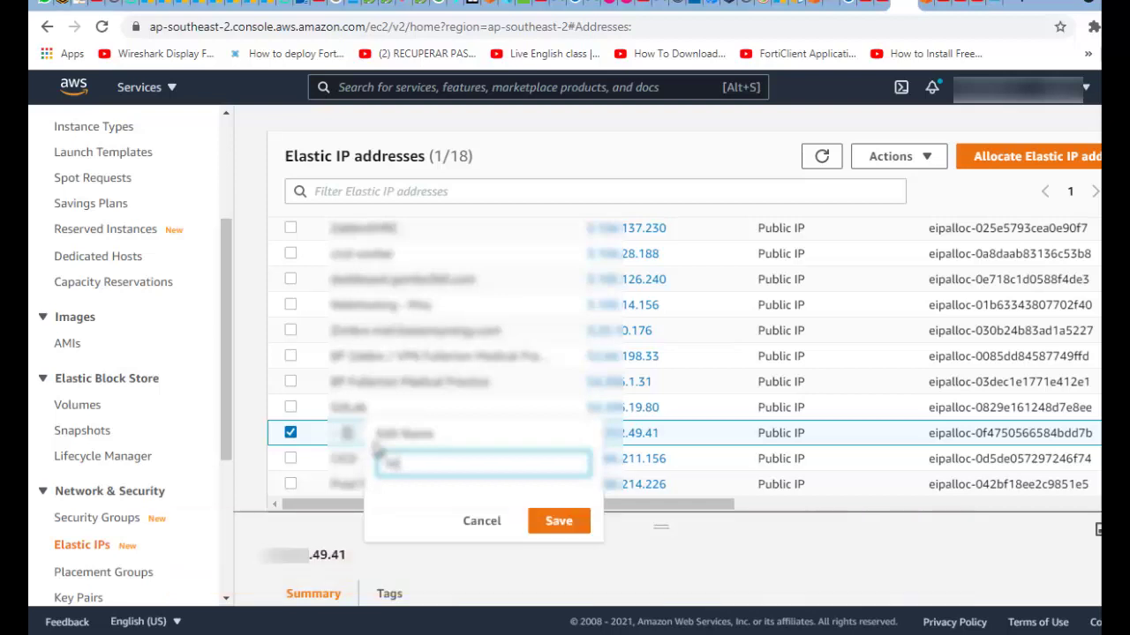
pyautogui.hotkey('ctrl', 'v')
pyautogui.click(568, 521)
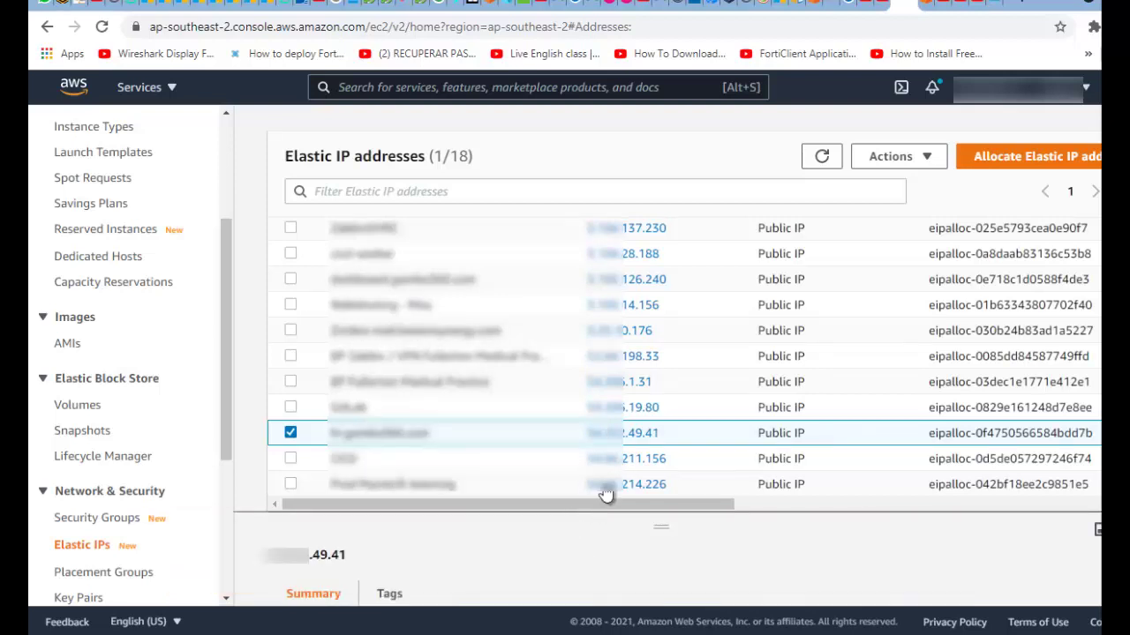
pyautogui.click(622, 433)
pyautogui.click(730, 185)
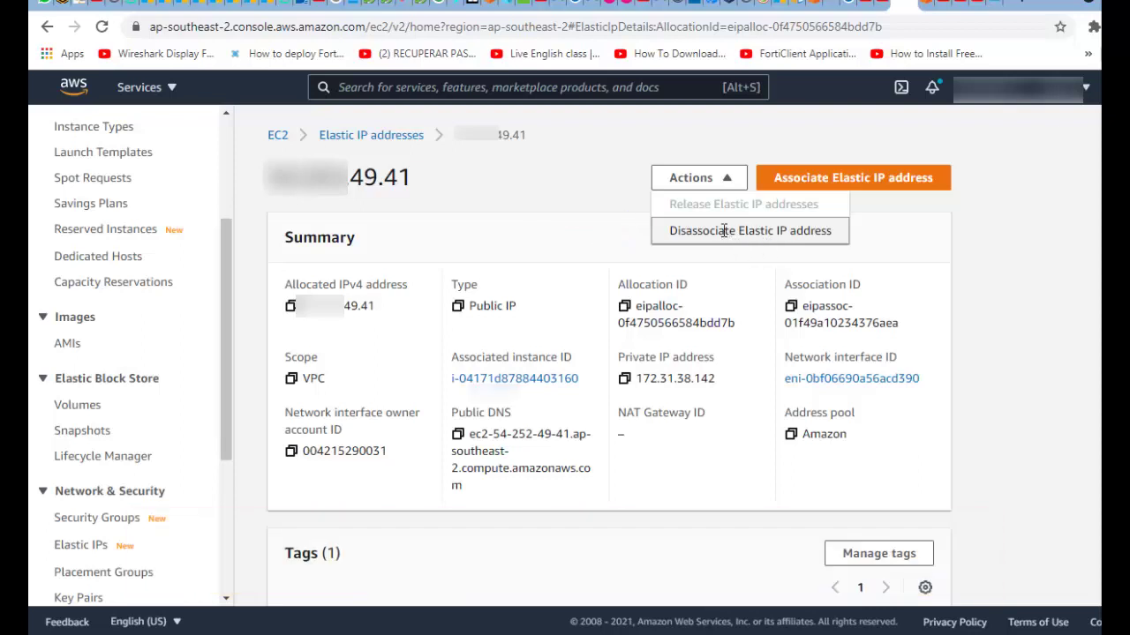
pyautogui.click(724, 230)
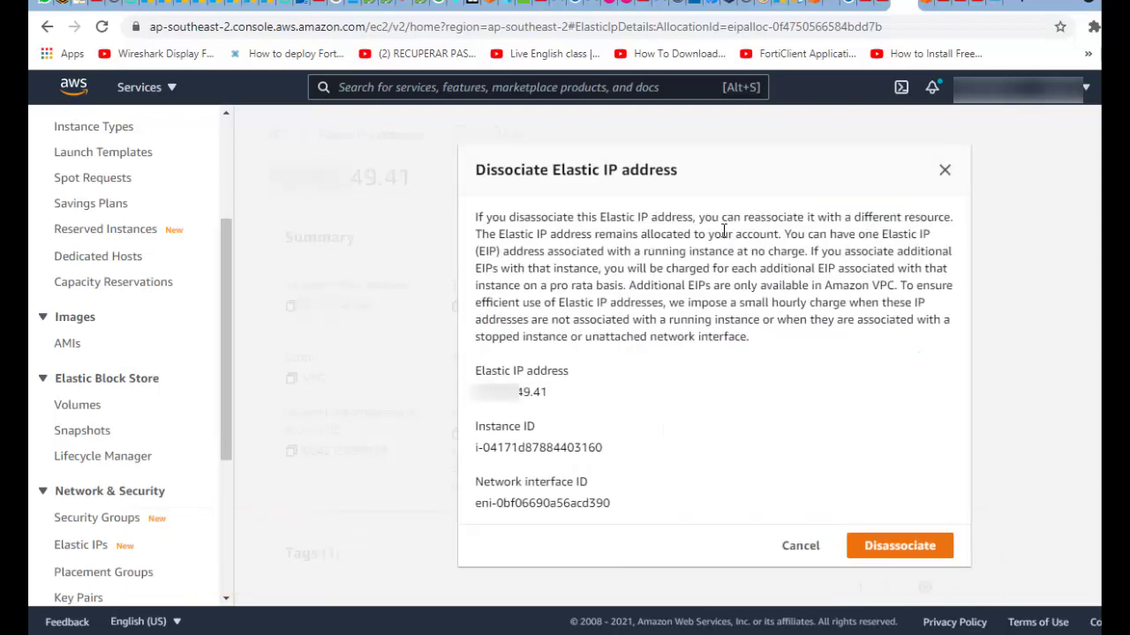
pyautogui.click(886, 548)
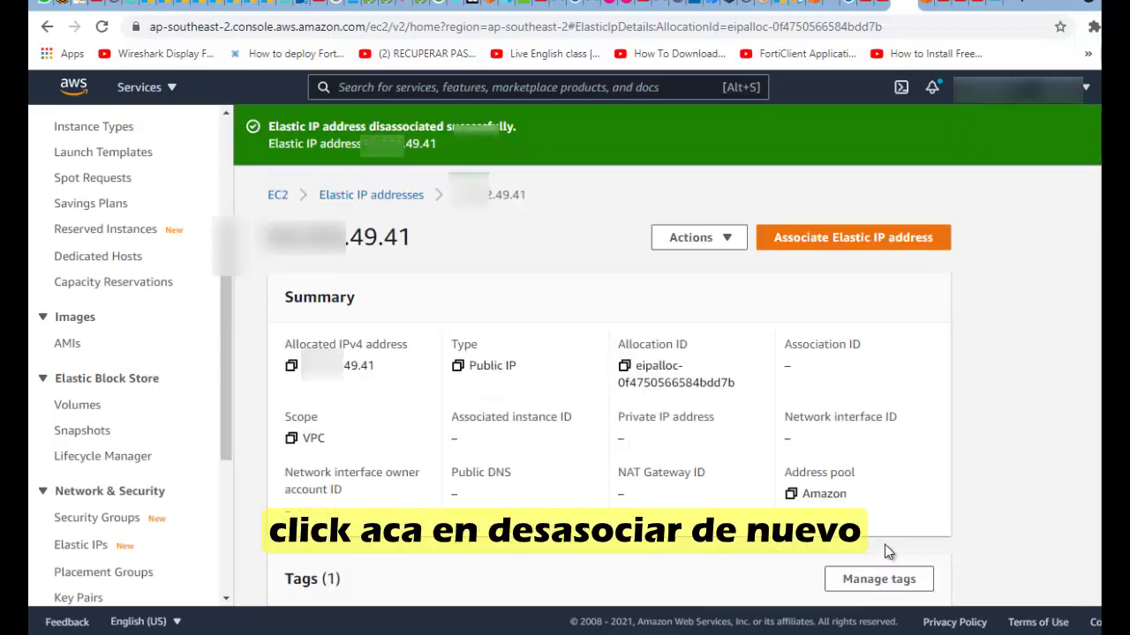
# Associate the Elastic IP address ending in 49.41 with the new instance i-0f404d637c25bf2d1
pyautogui.click(834, 240)
pyautogui.scroll(-2, 618, 292)
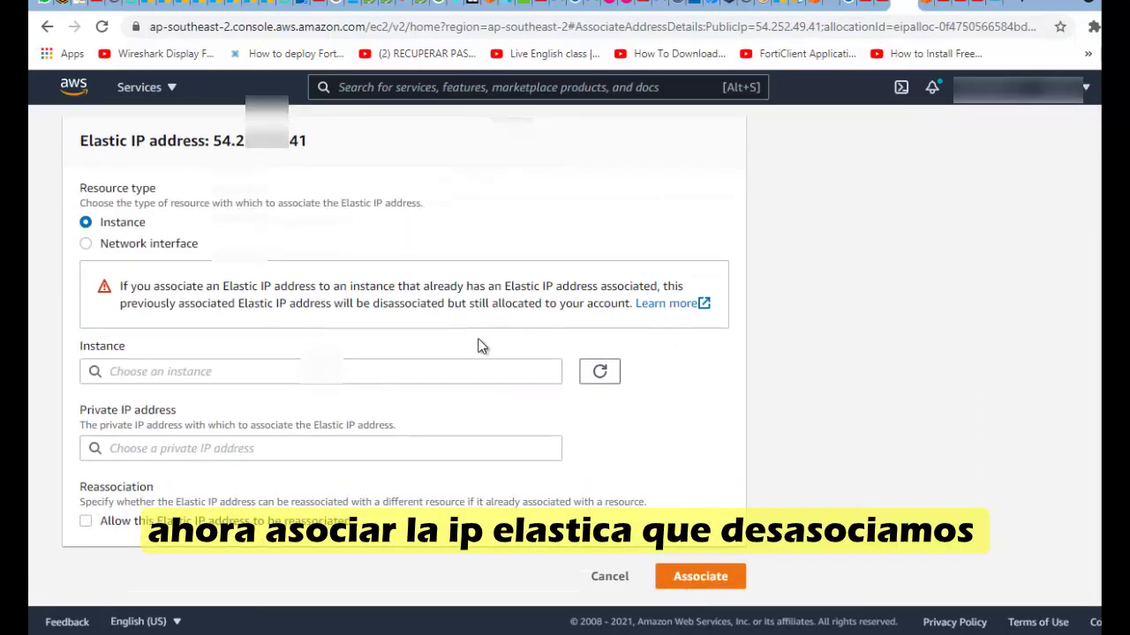
pyautogui.click(535, 373)
pyautogui.scroll(-3, 538, 335)
pyautogui.moveTo(591, 334); pyautogui.dragTo(594, 348)
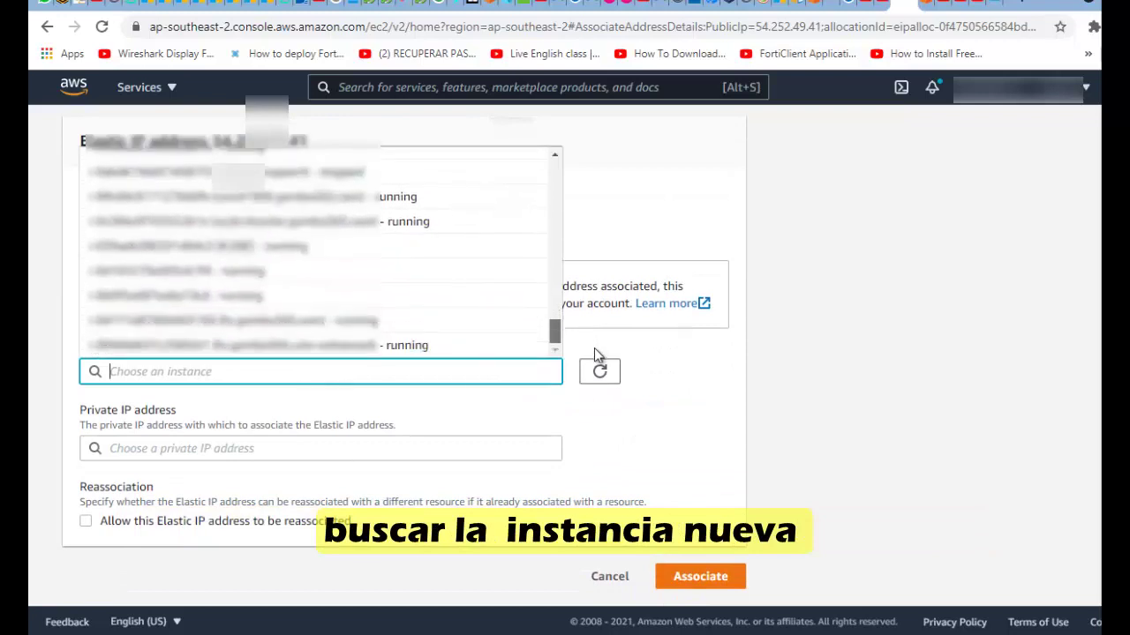
pyautogui.click(424, 352)
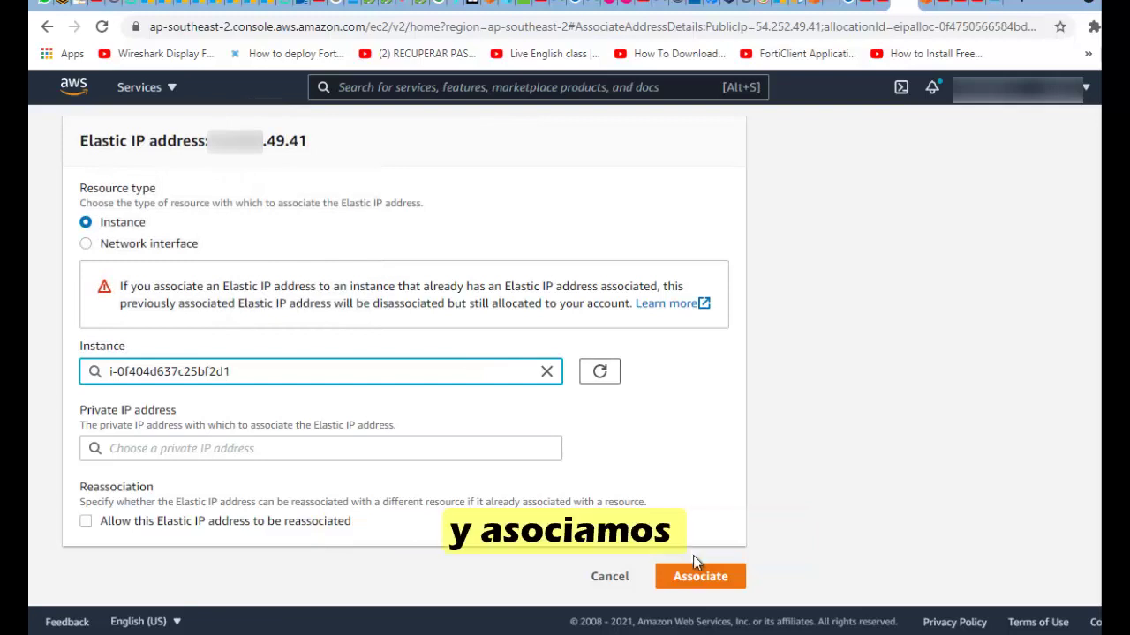
pyautogui.click(695, 578)
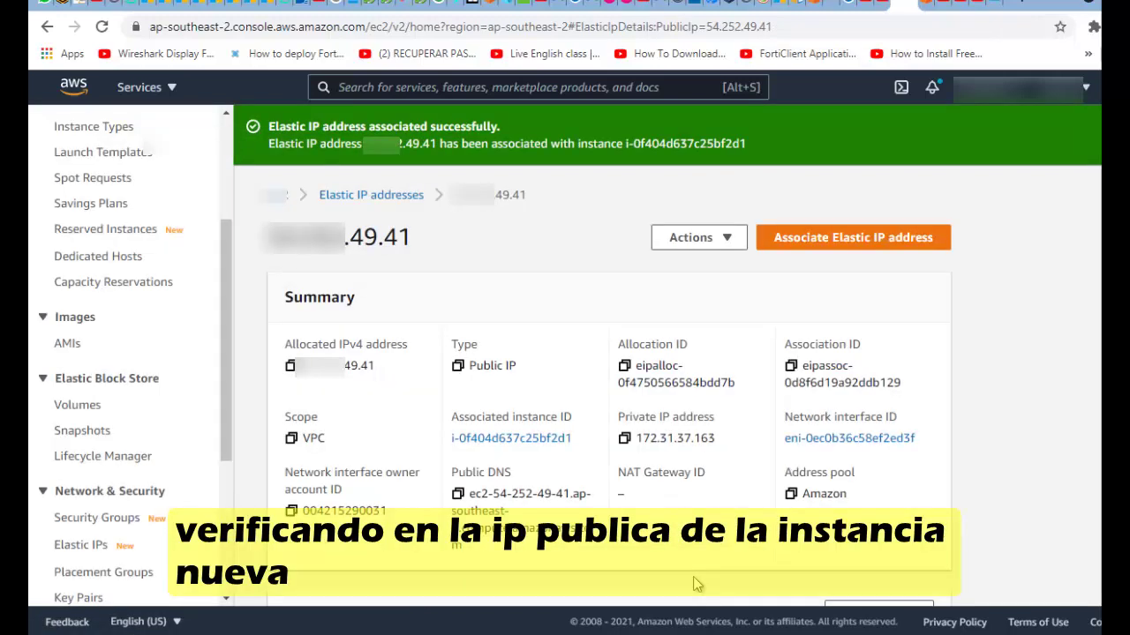
# Return to the running instances and check the public IPv4 address in the new t2.large instance's summary
pyautogui.click(277, 200)
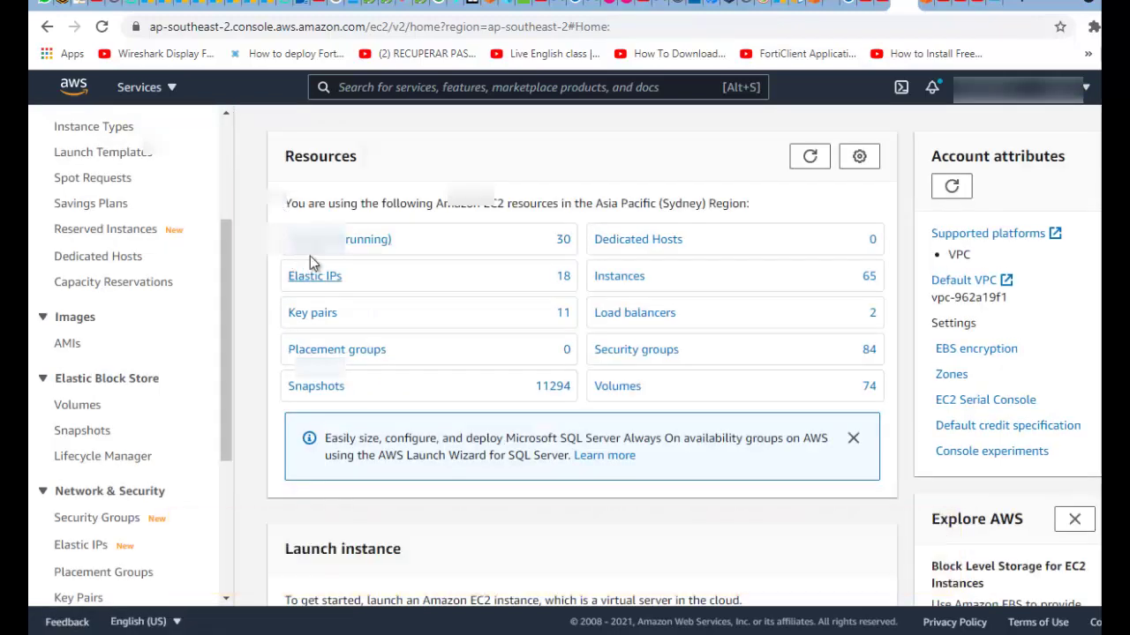
pyautogui.click(353, 240)
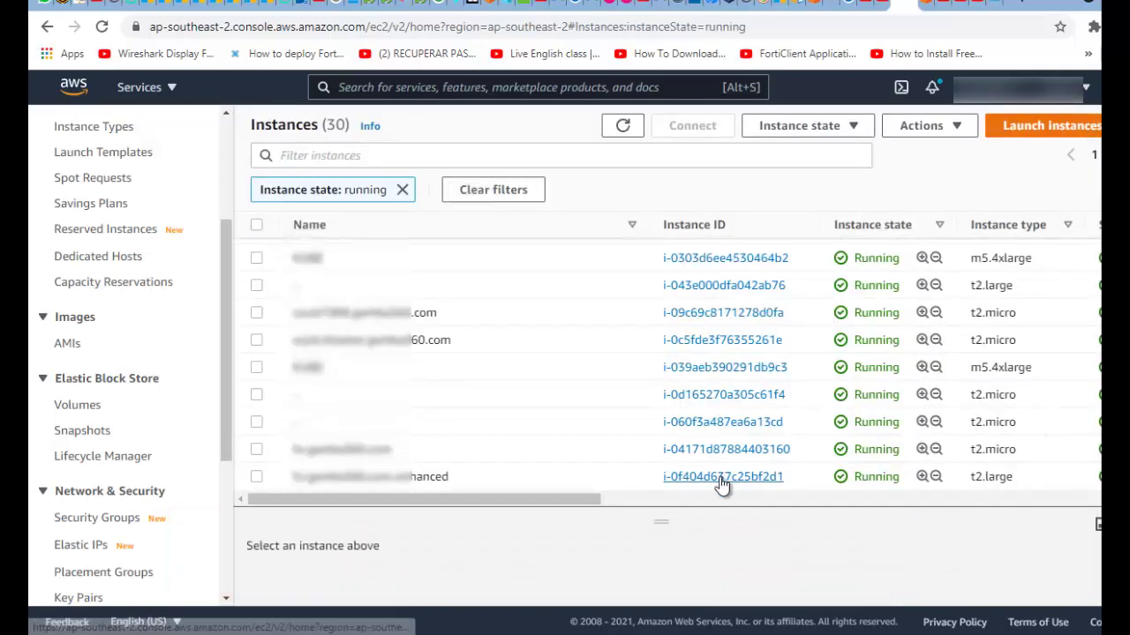
pyautogui.click(721, 478)
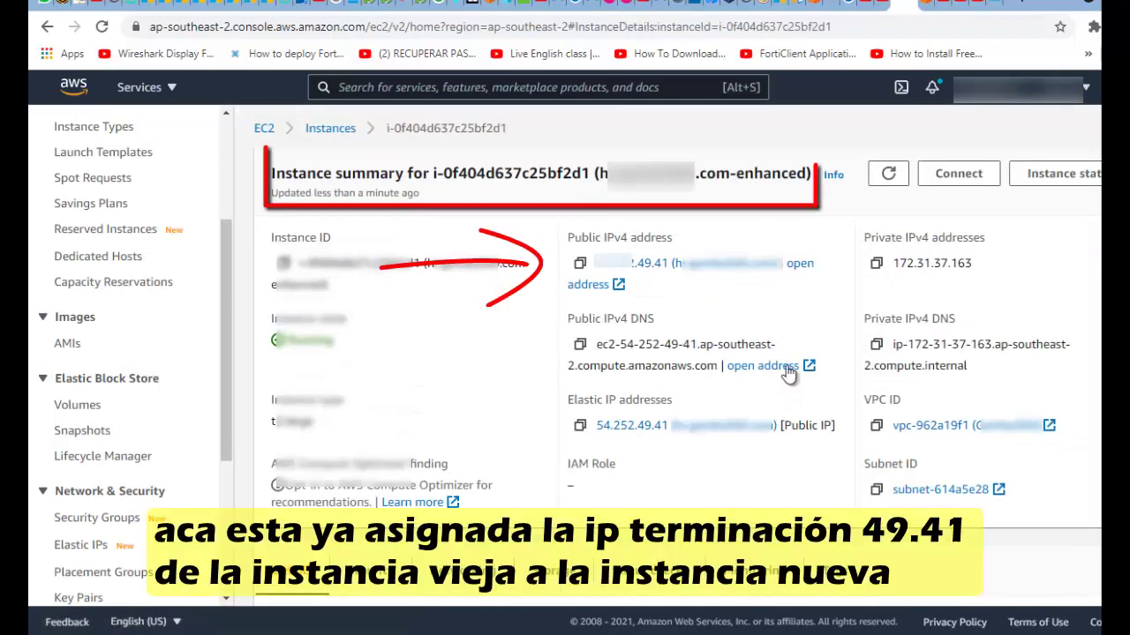